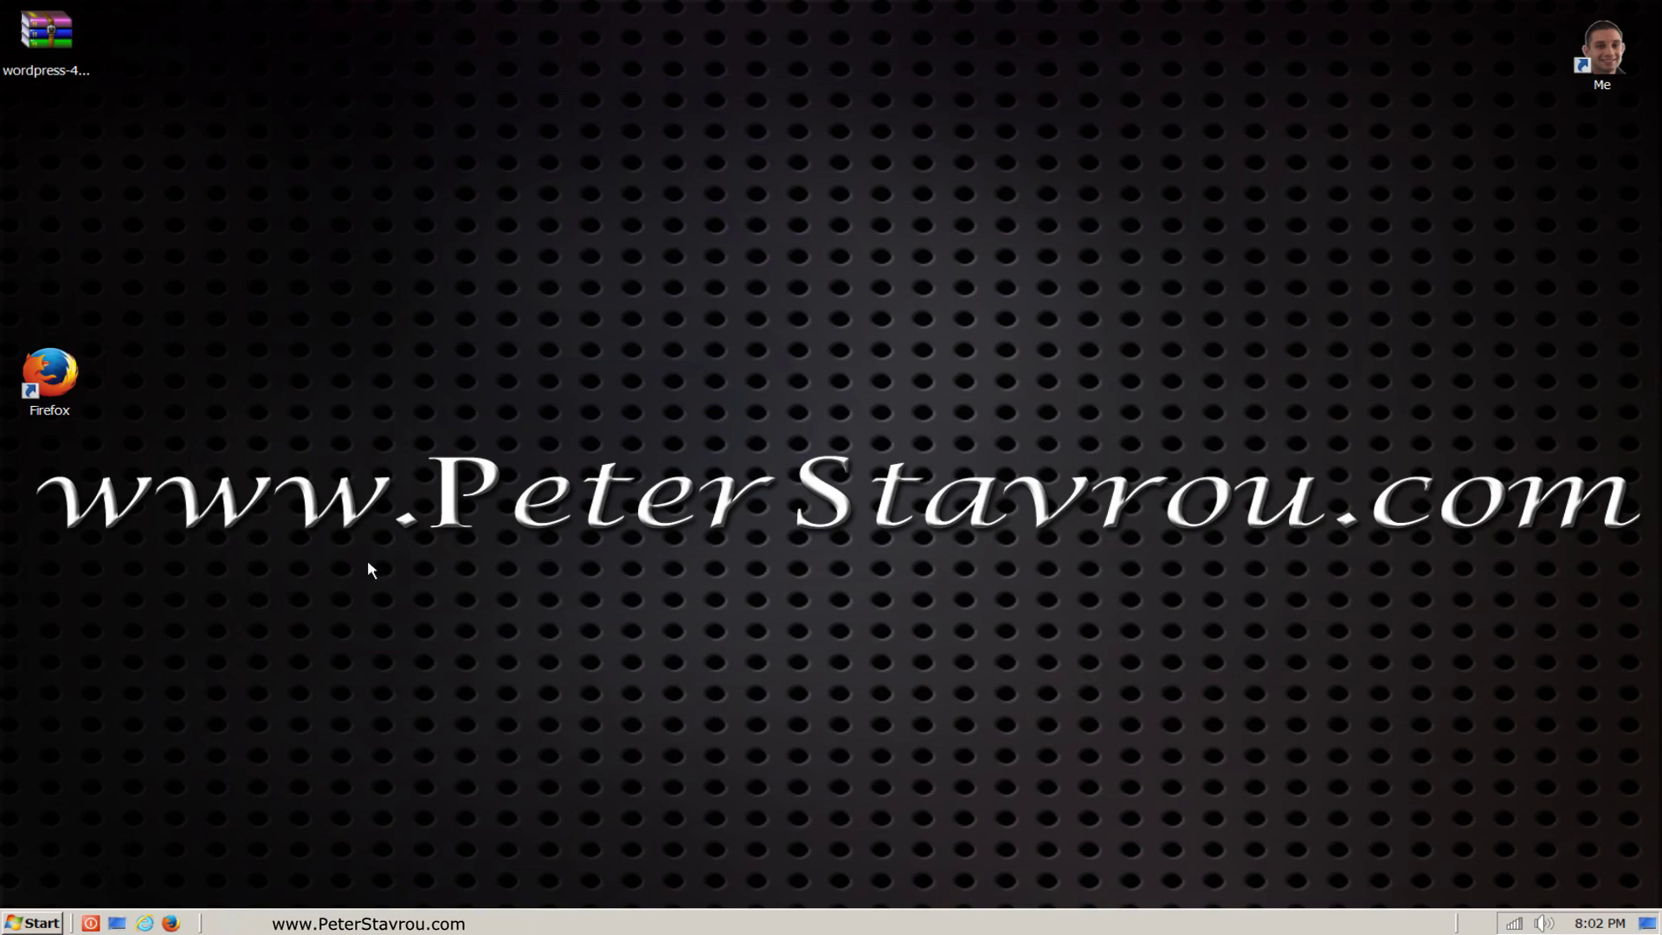
- Launch Firefox and load the website's /cpanel login address
double_click(52, 367)
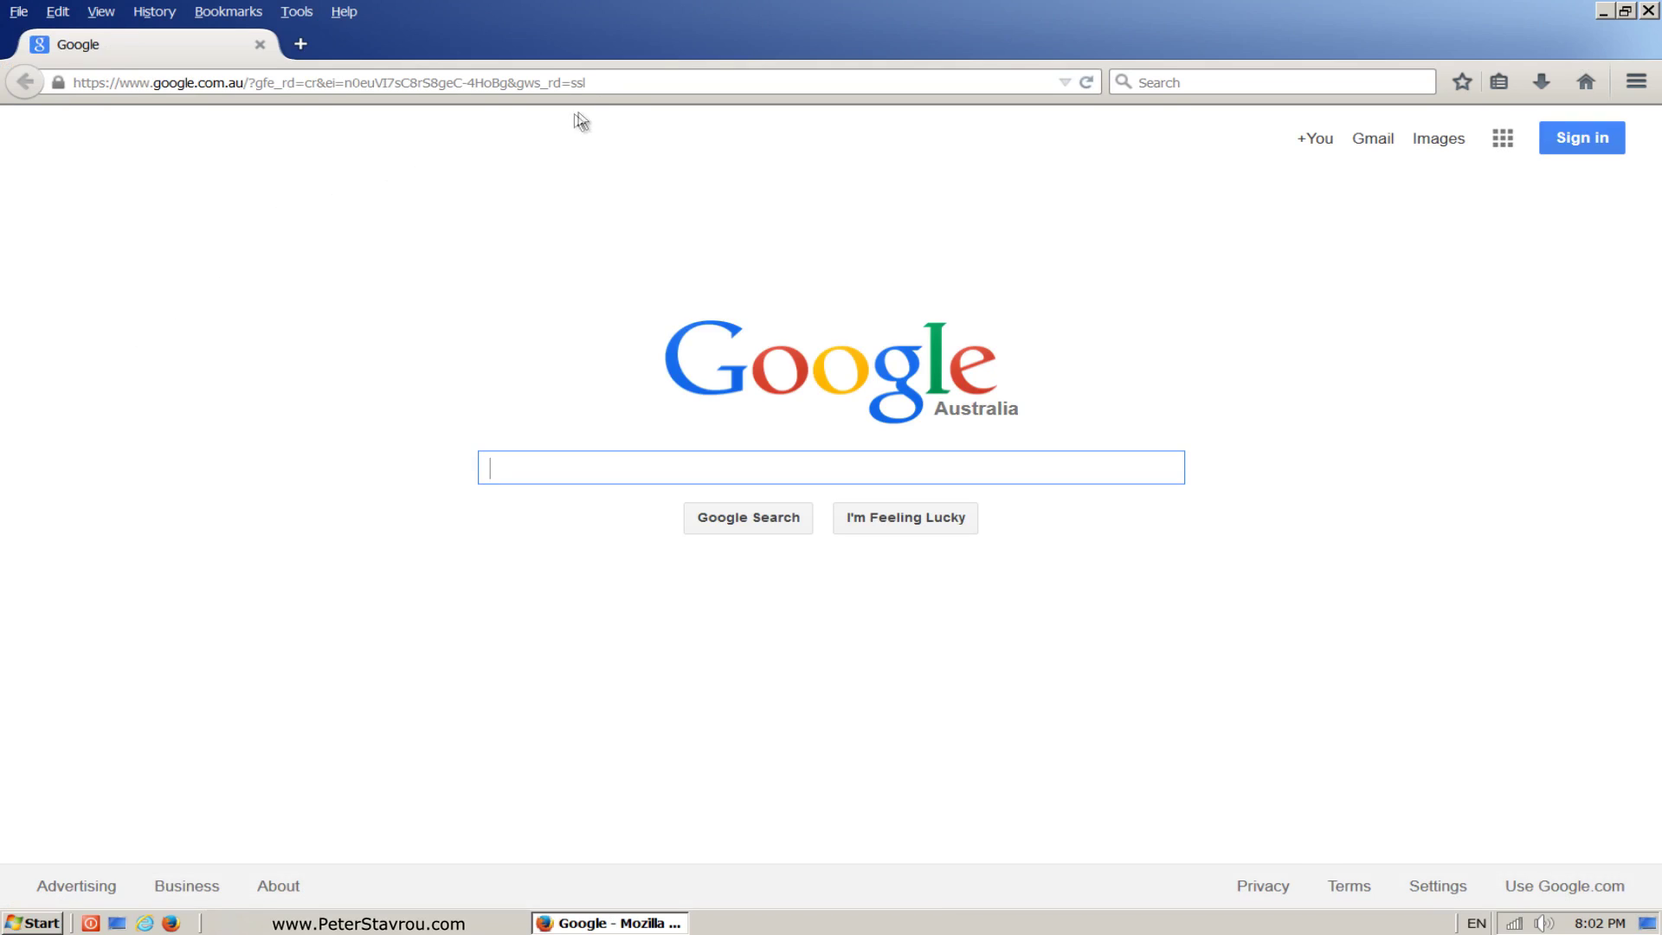
left_click(620, 82)
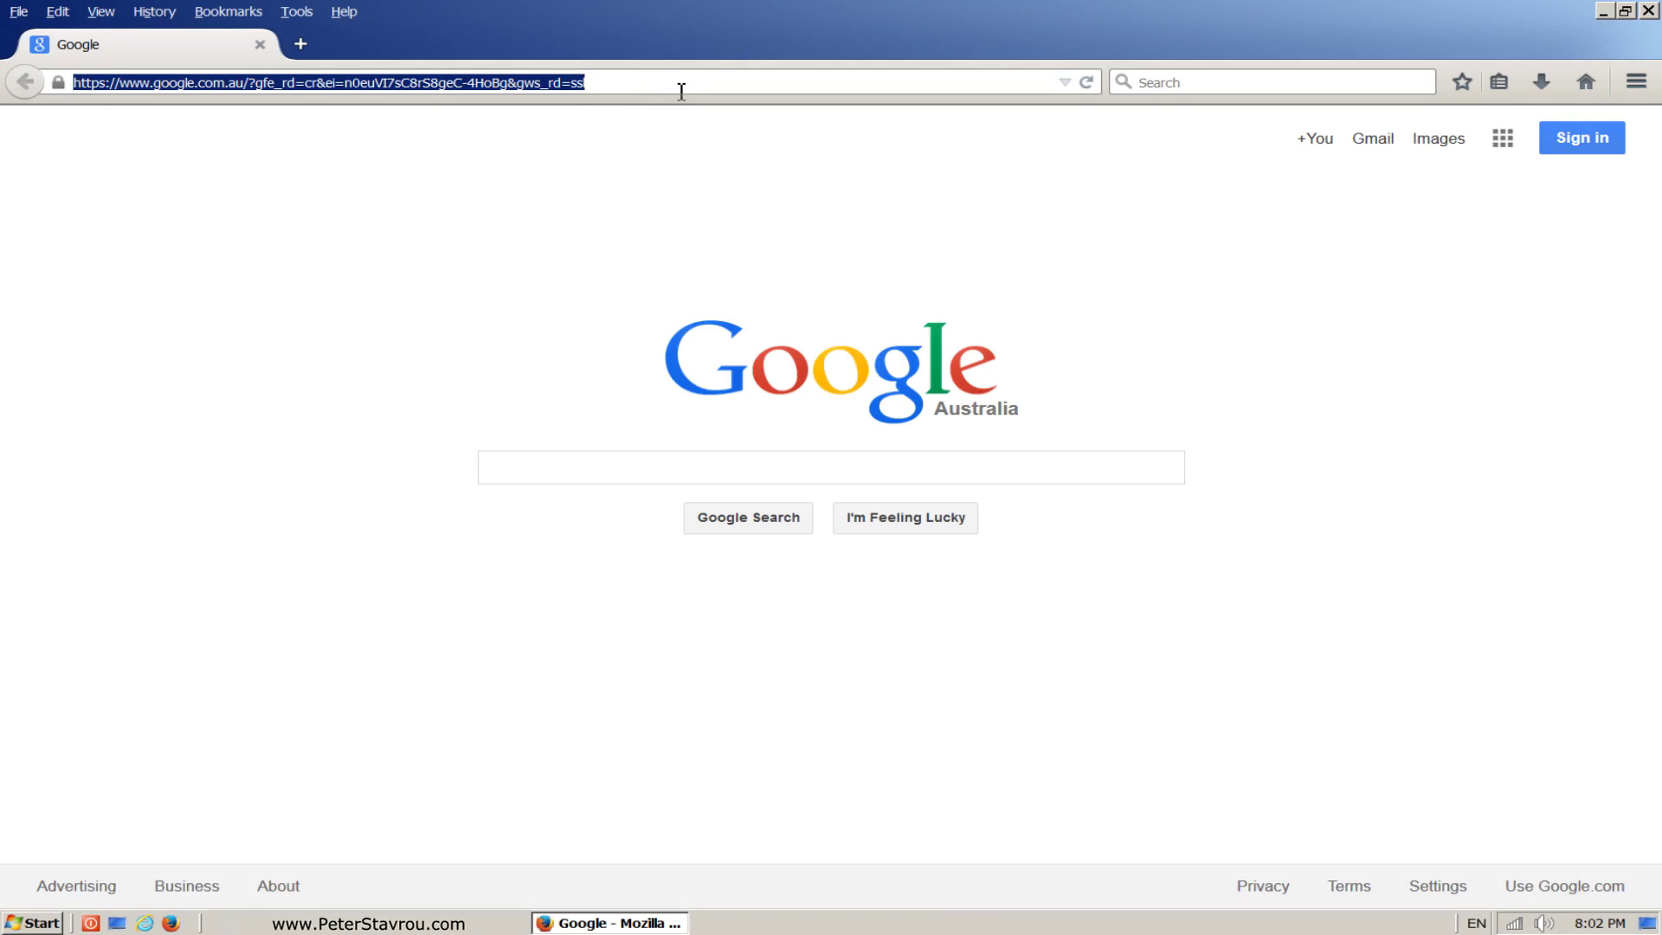
type("www.peterstavrou.com/cpanel")
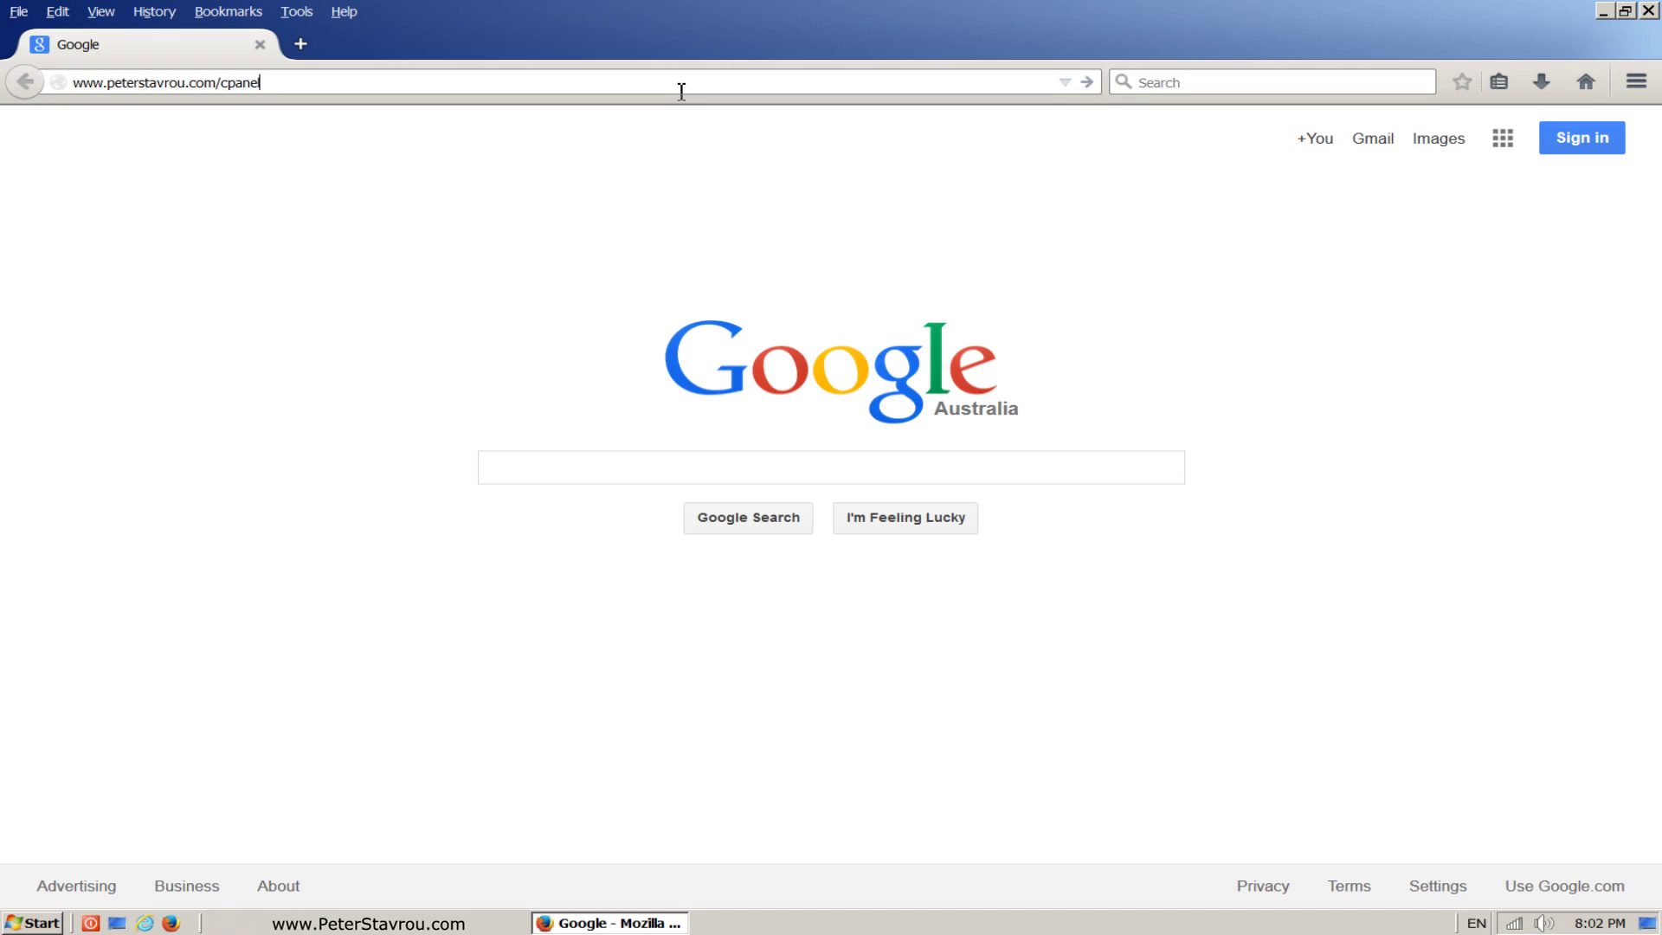
key("Return")
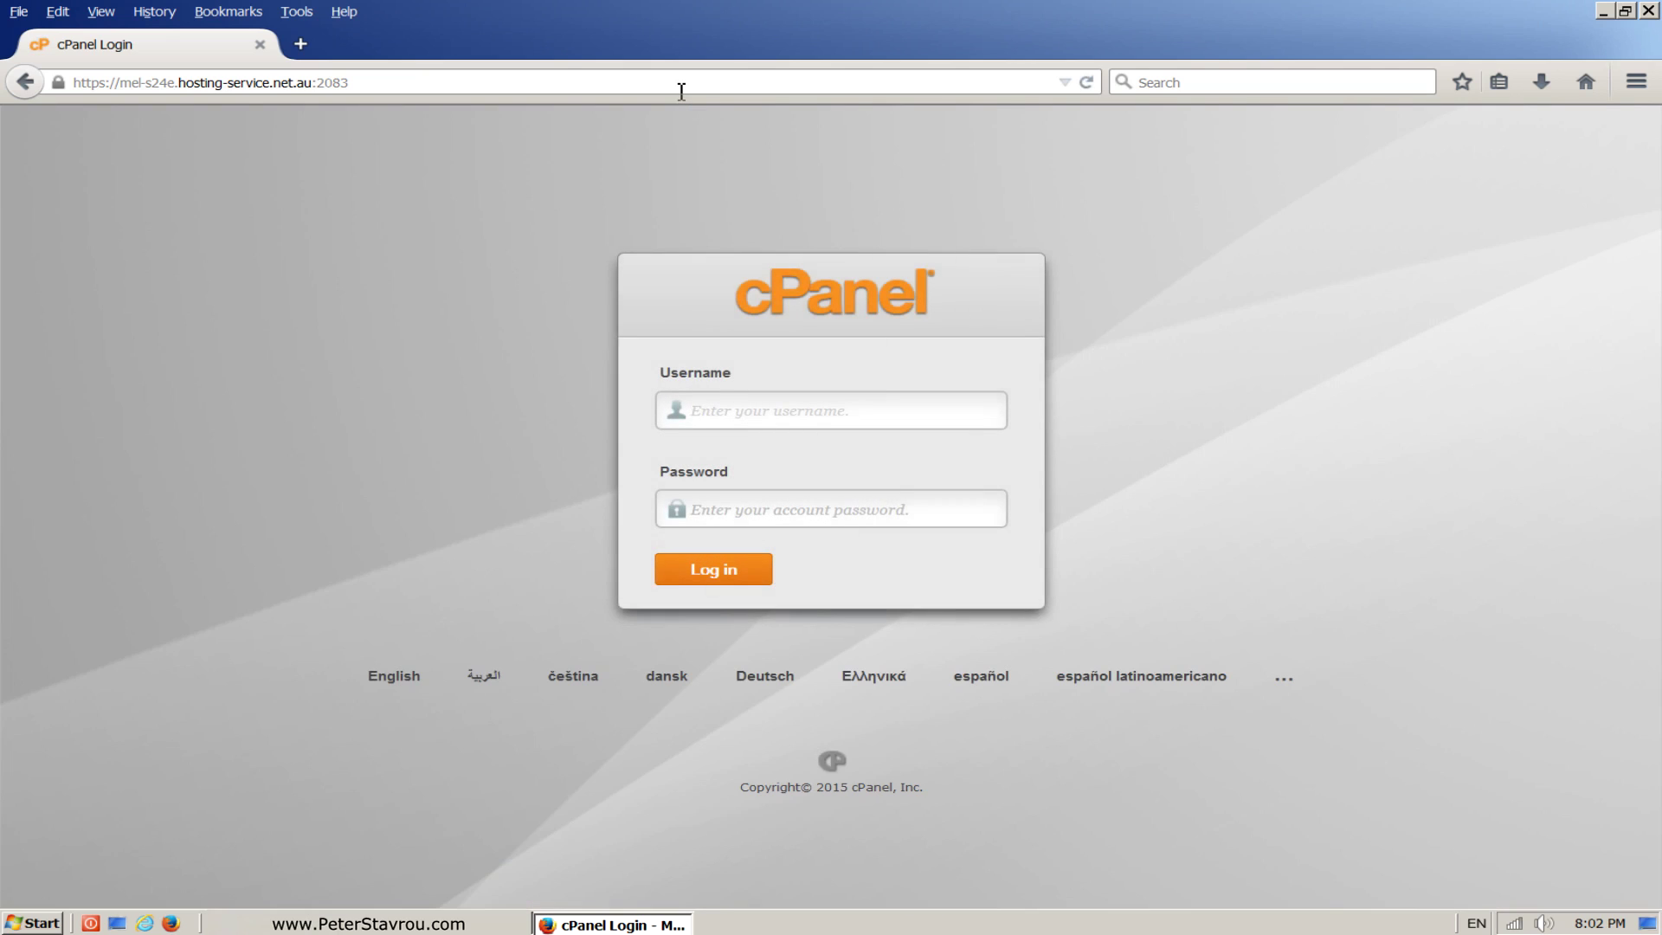
- Fill in the hosting account username and password on the cPanel login form
left_click(859, 410)
type("peterstavrou")
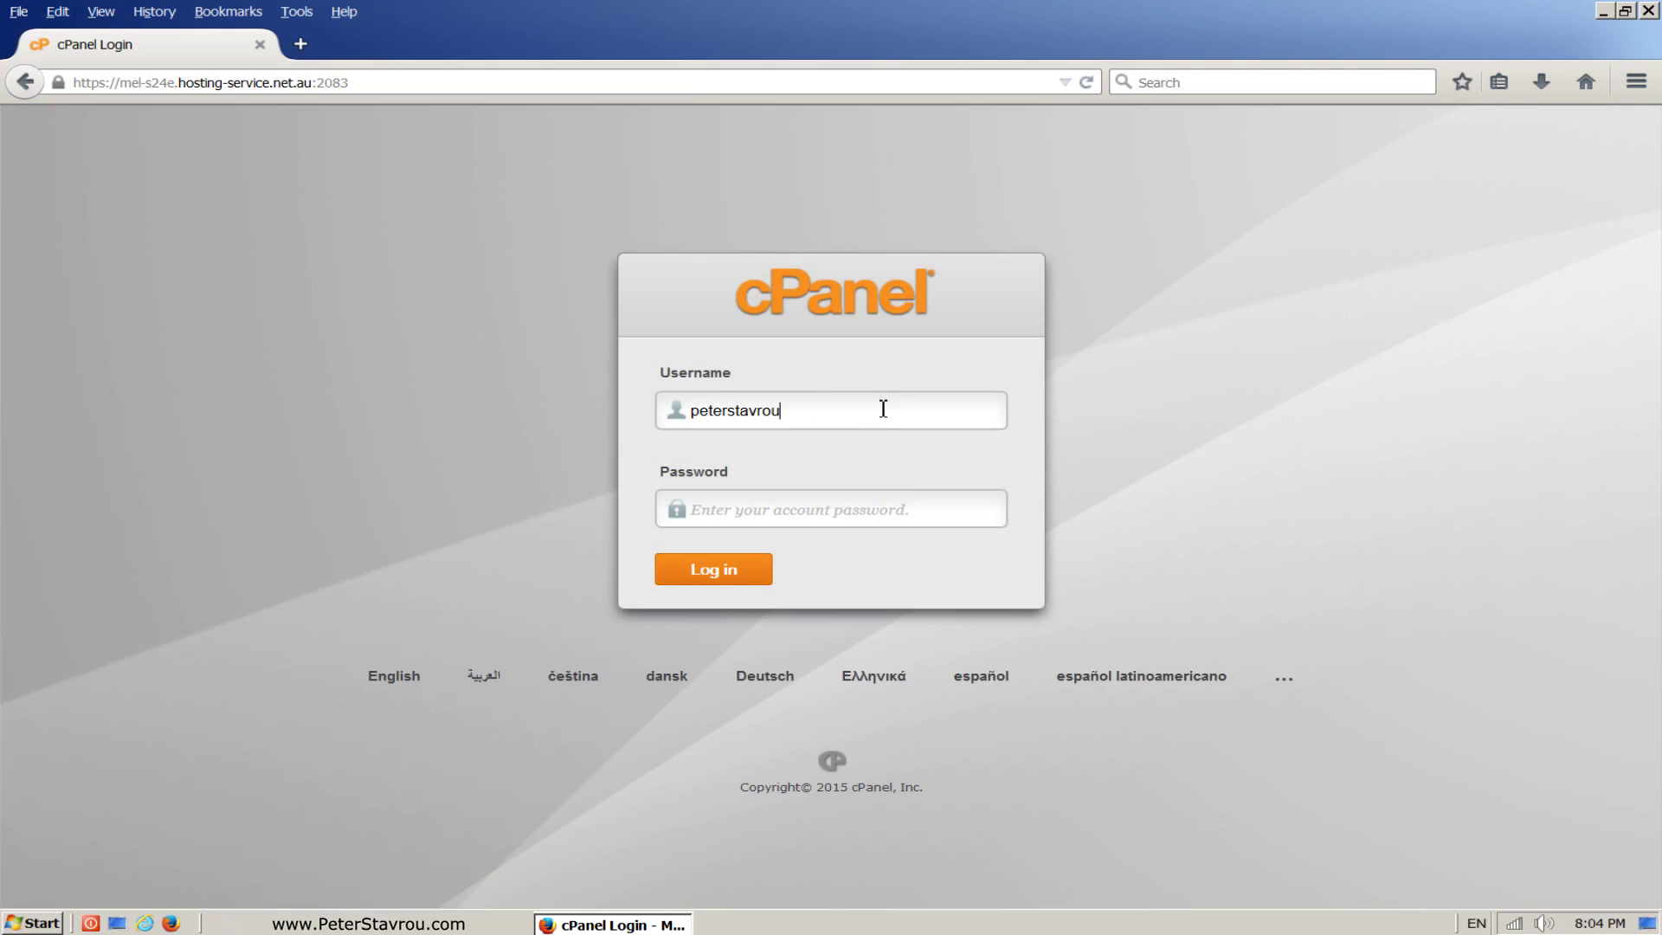
left_click(885, 509)
type("****************")
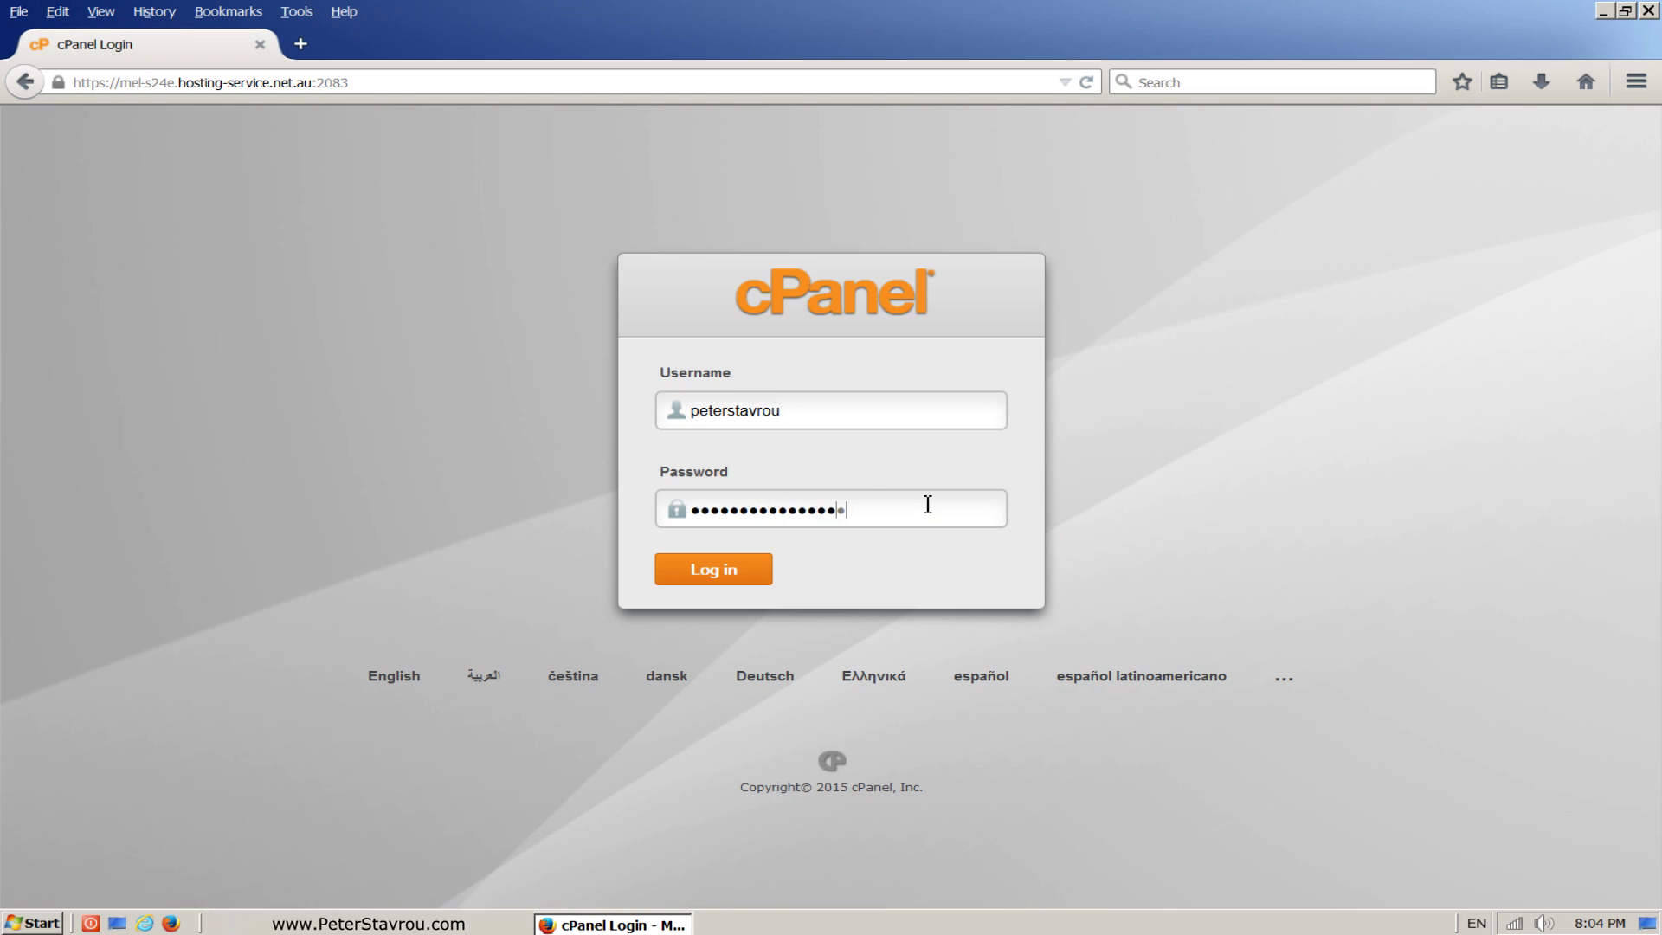
type("******")
- Log in and open File Manager on the Web Root directory
left_click(760, 575)
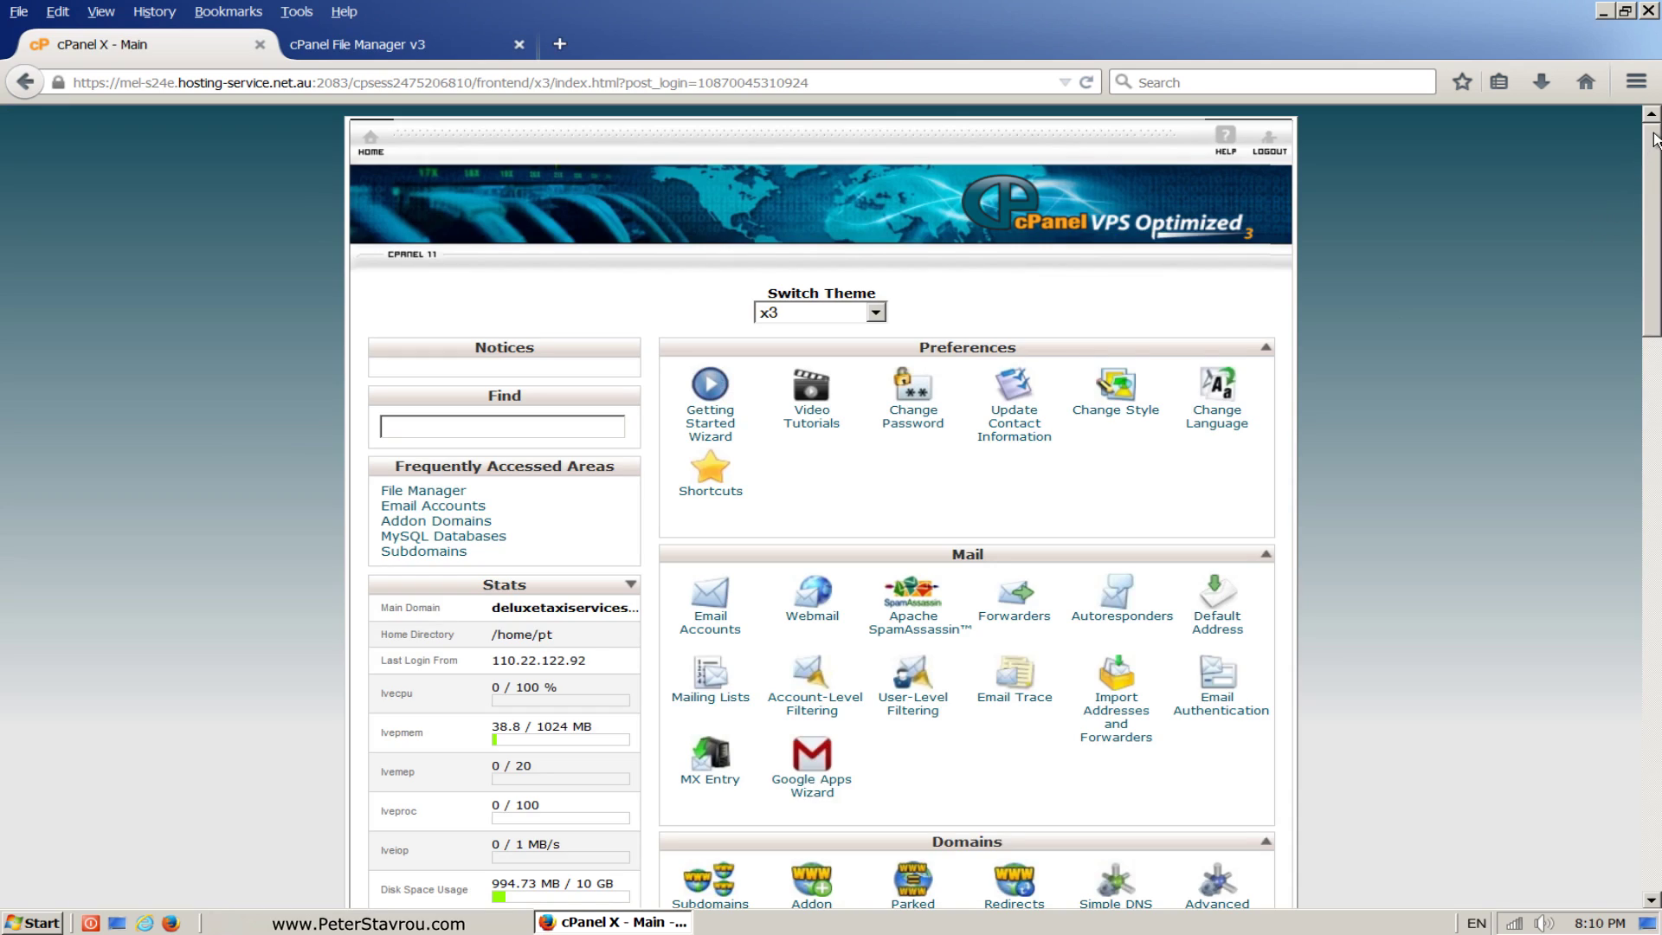
left_click_drag(1653, 139, 1652, 290)
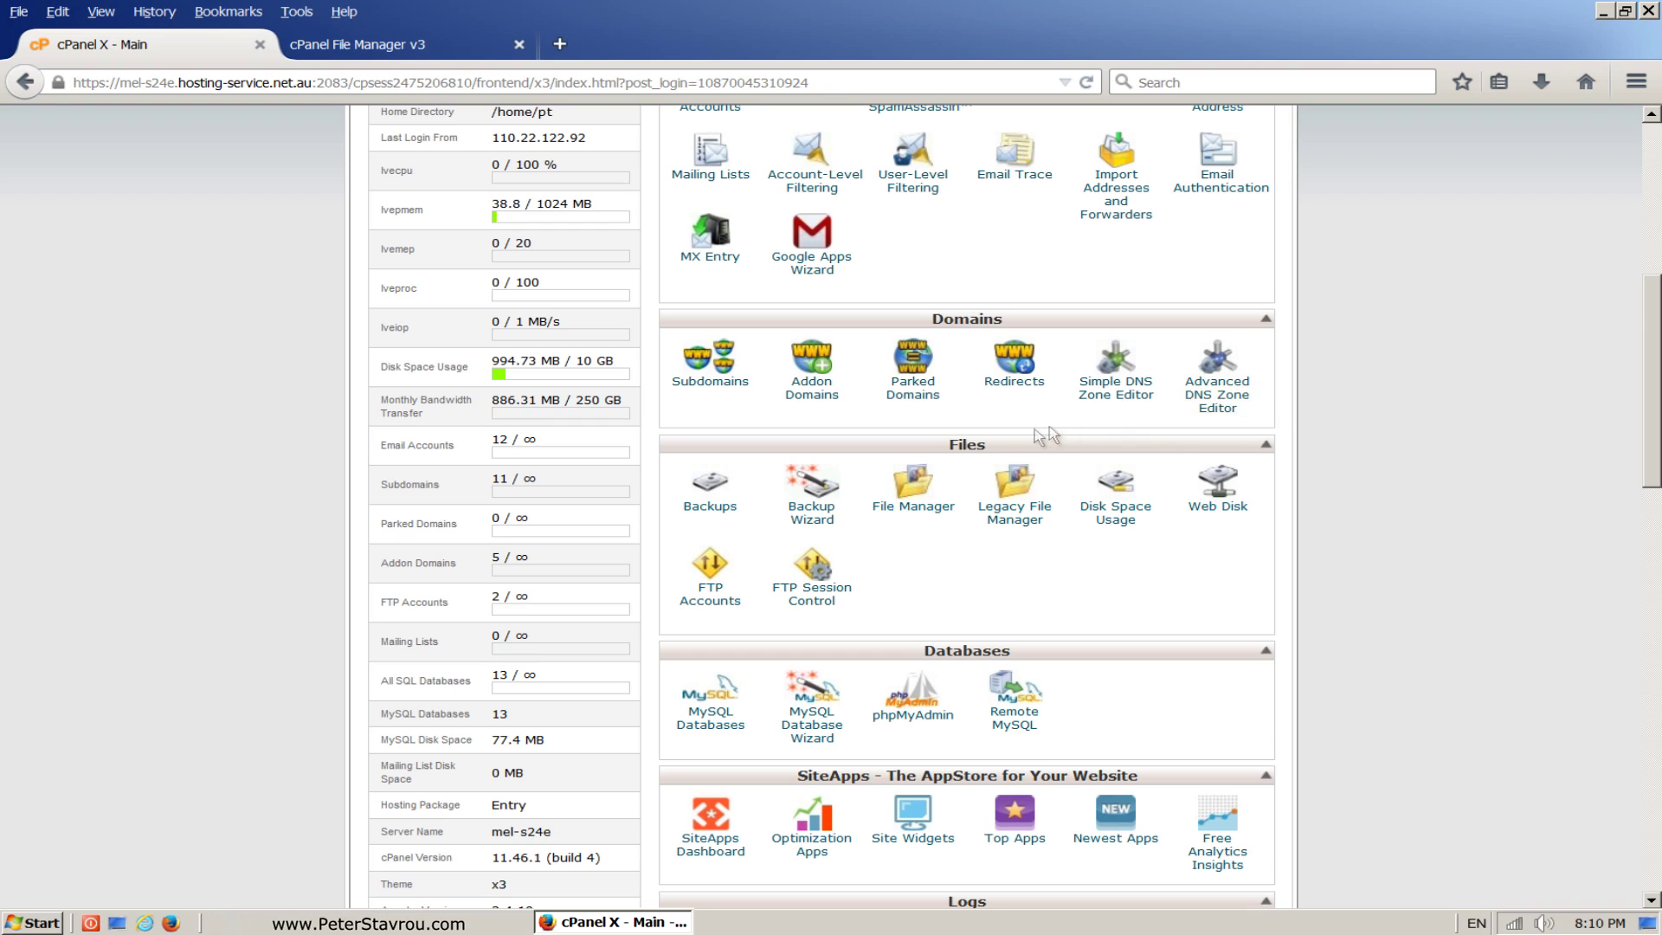
left_click(946, 518)
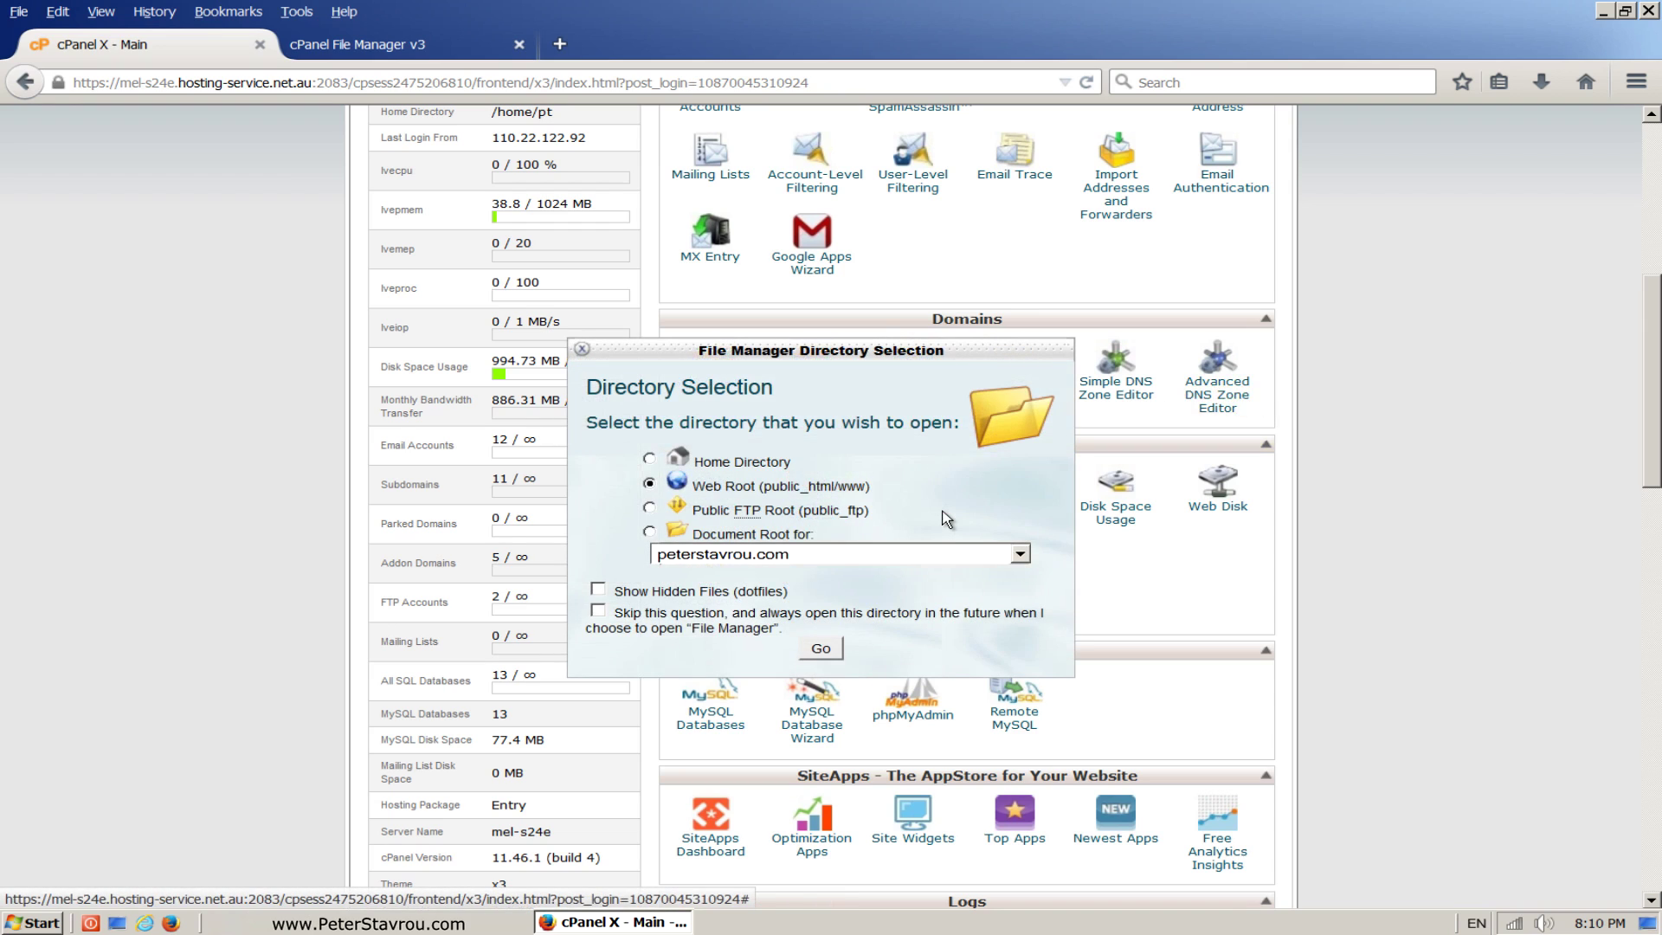
left_click(820, 651)
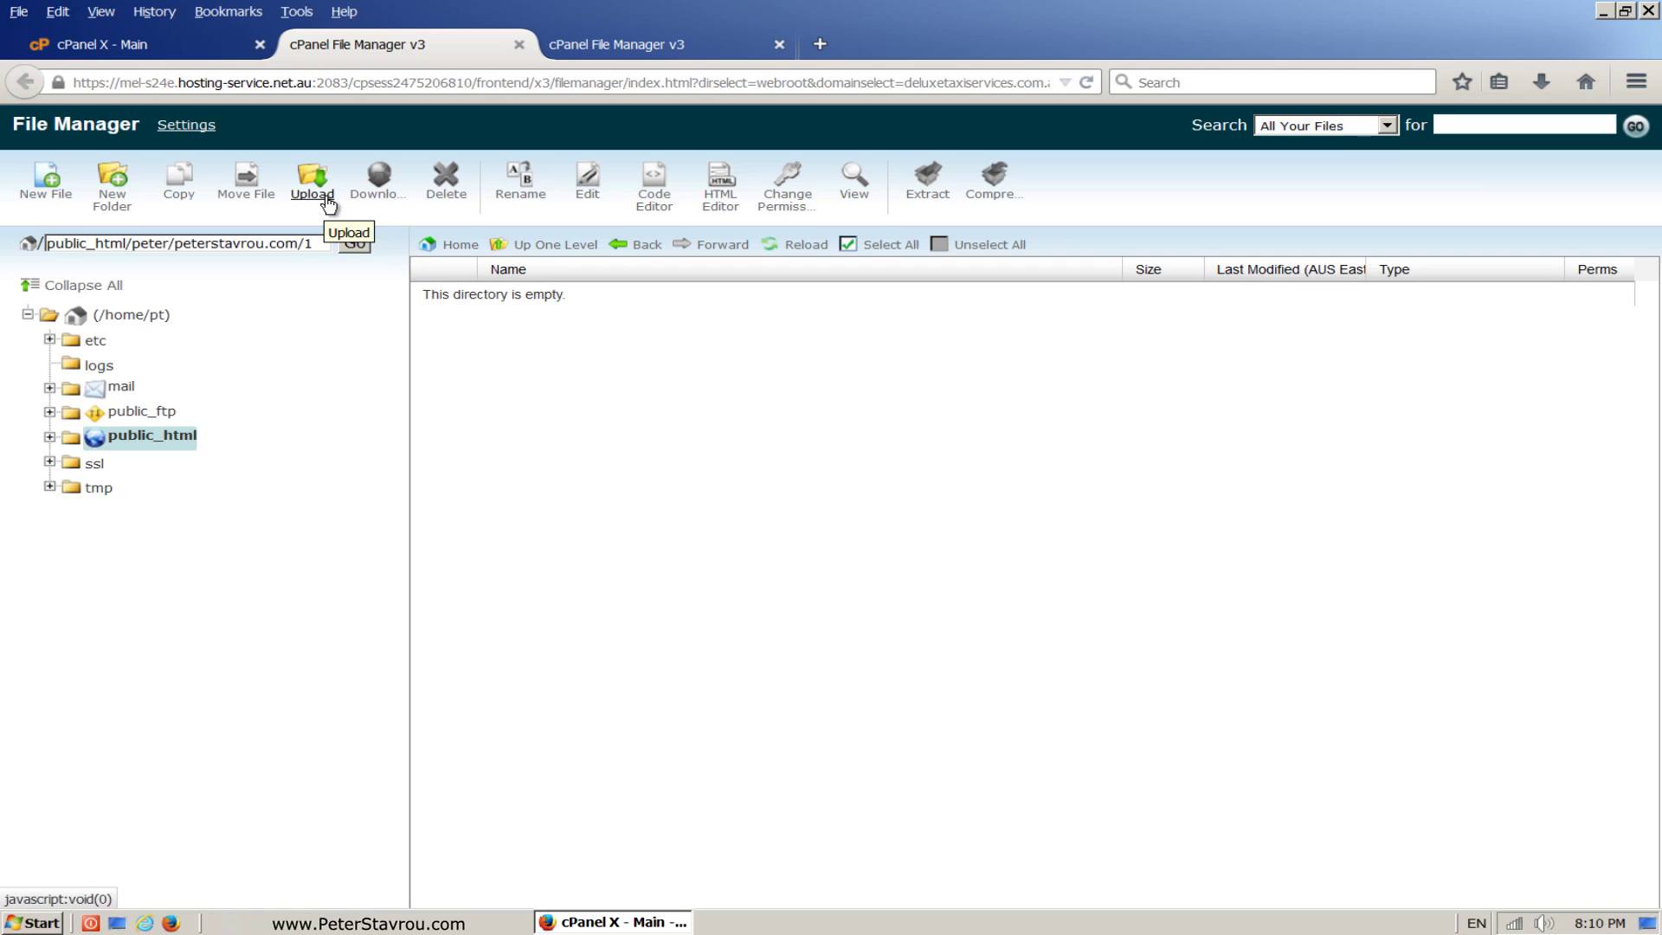
- Upload wordpress-4.1.zip from the Desktop into the site's folder
left_click(311, 186)
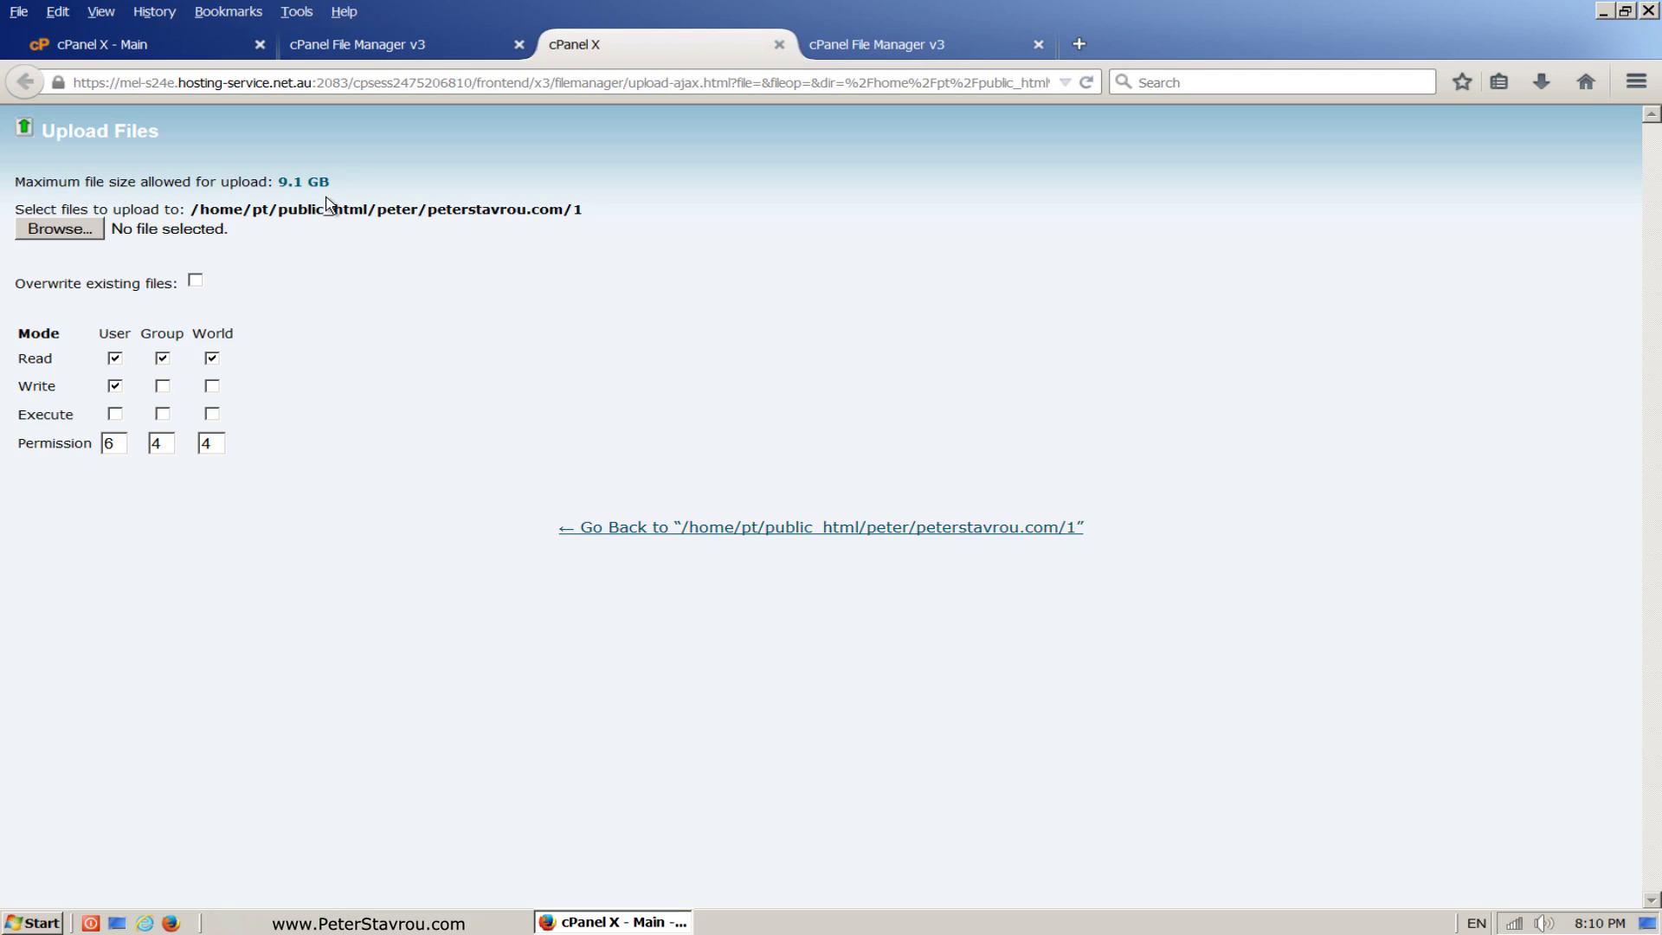
left_click(96, 229)
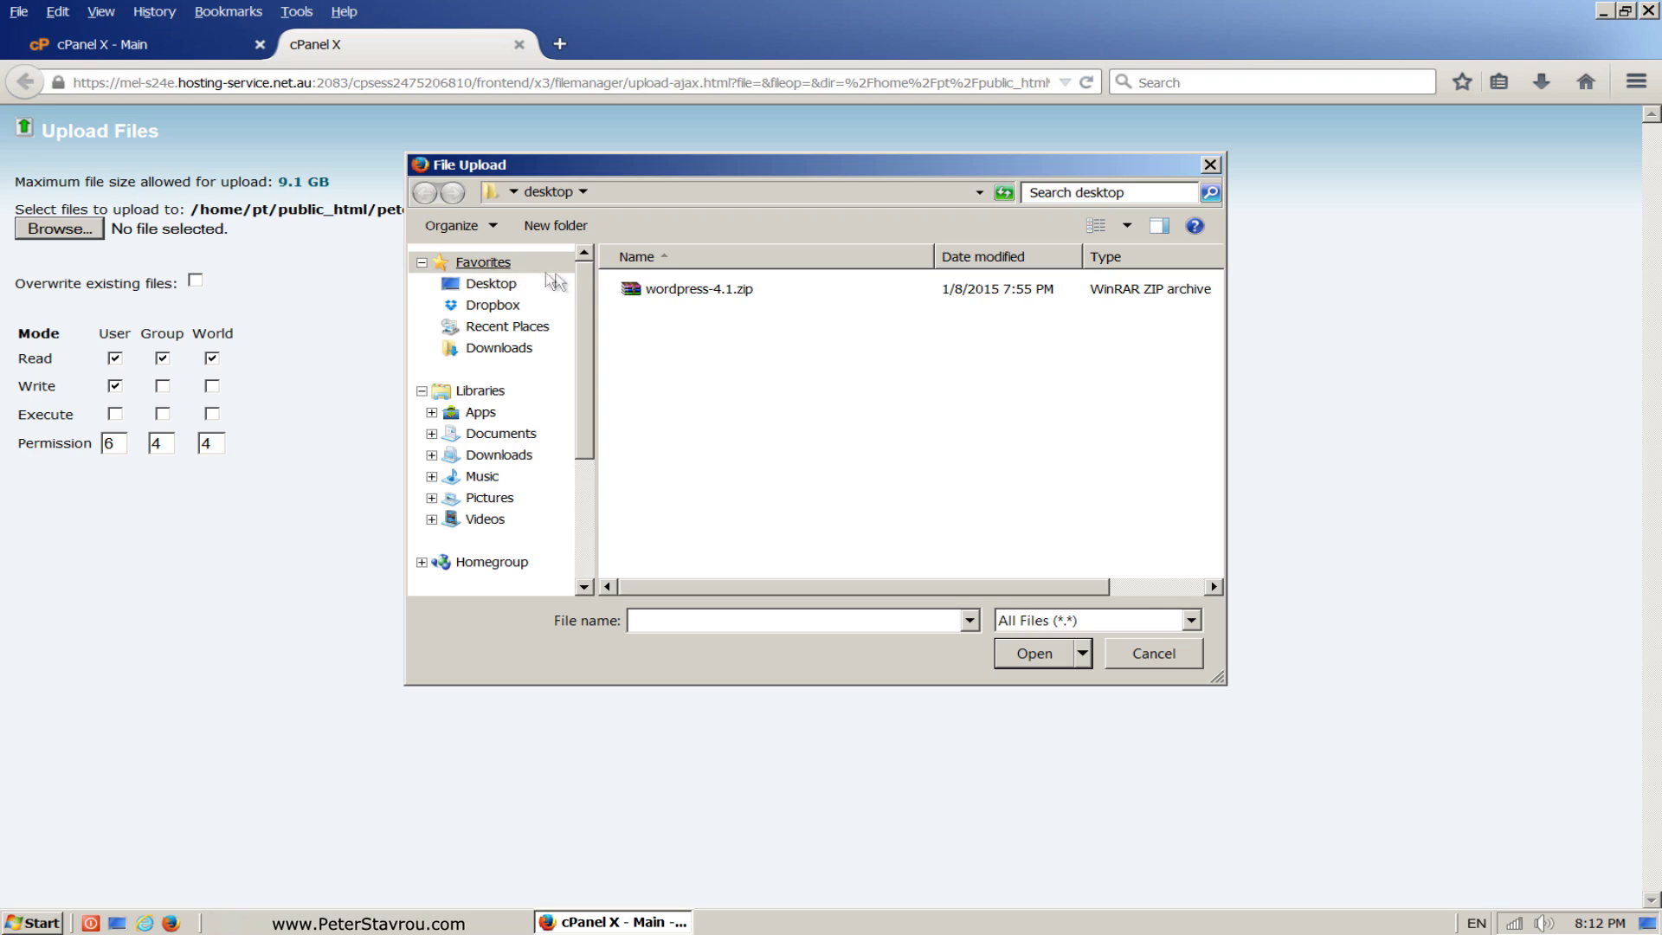
left_click(706, 293)
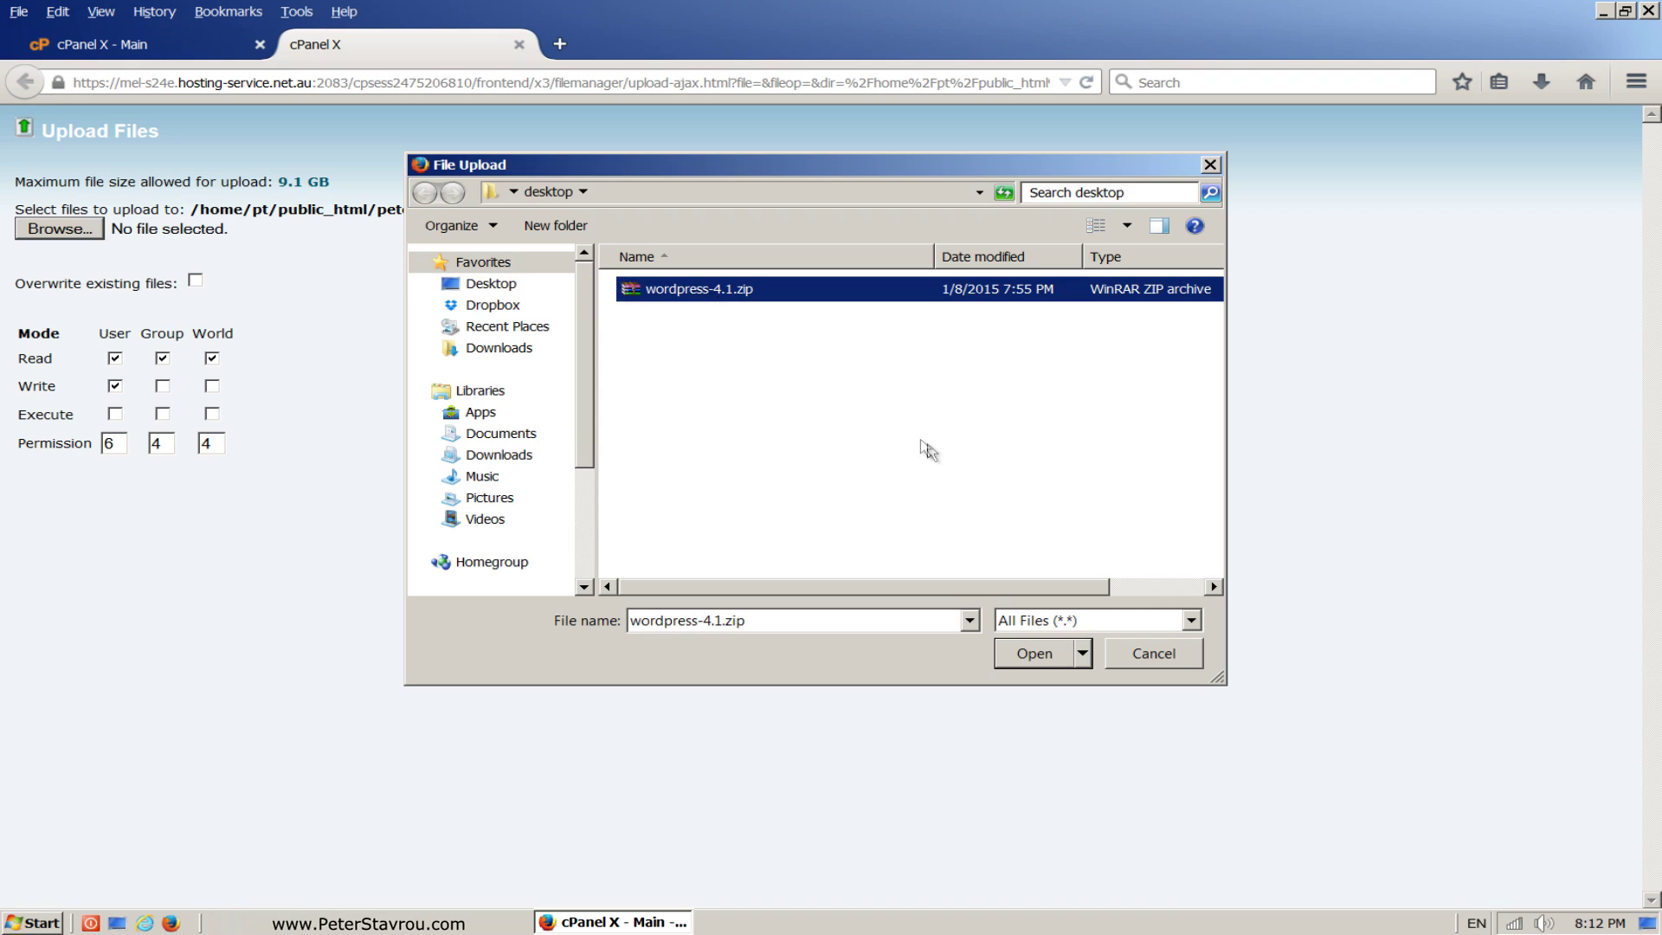
left_click(1054, 664)
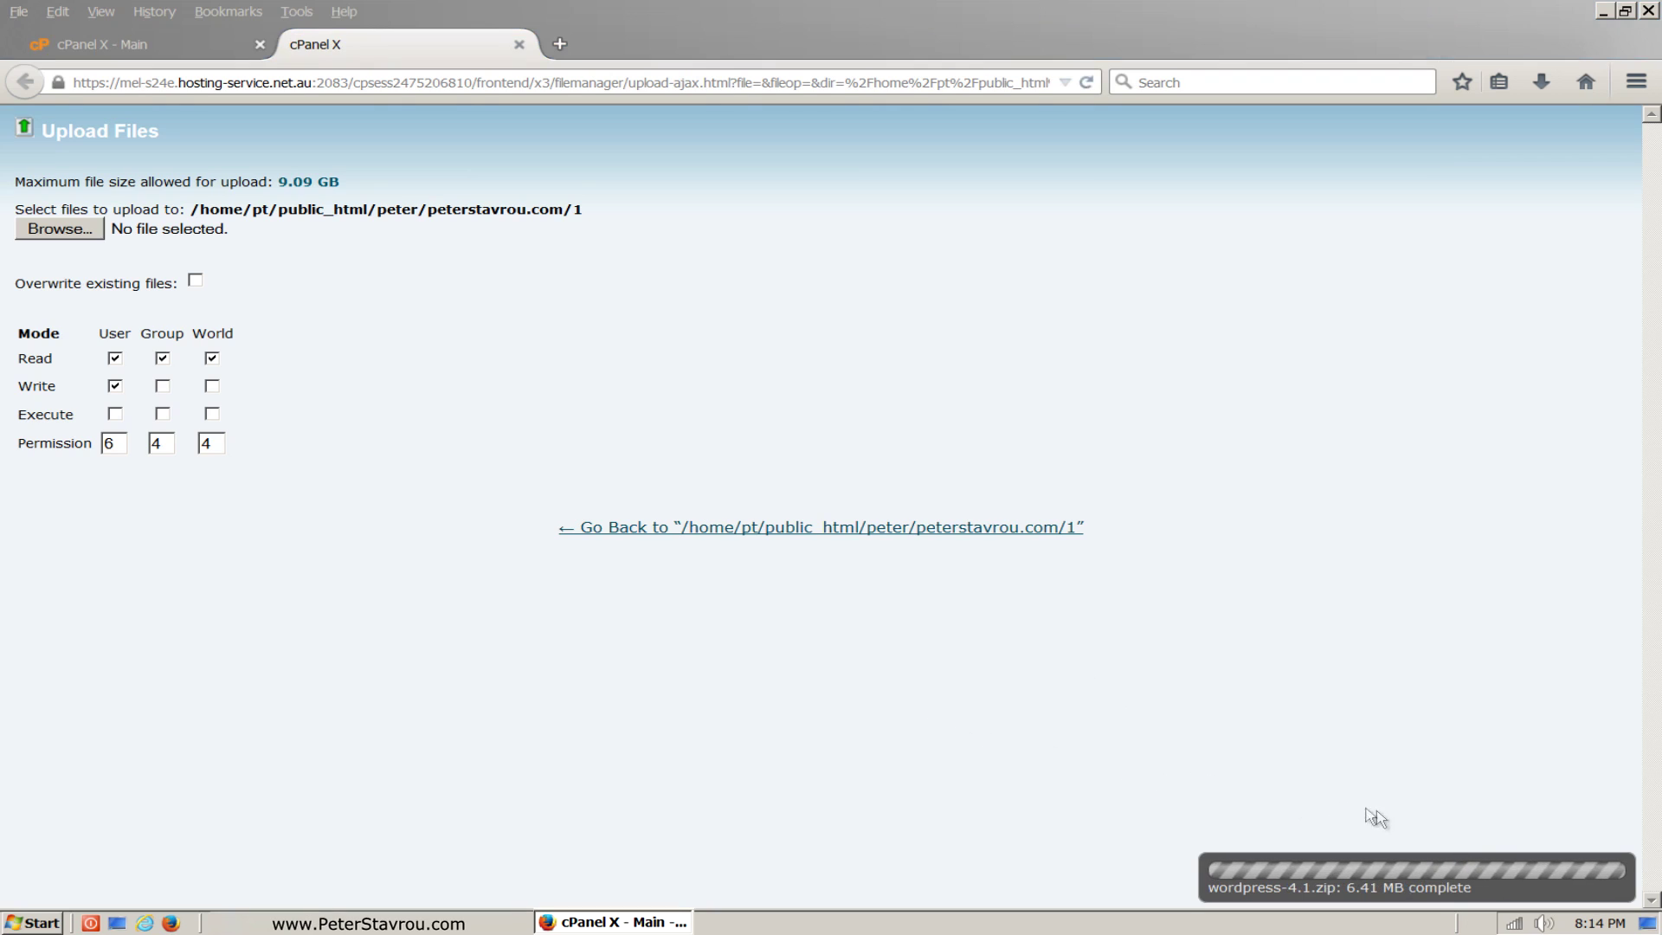
left_click(1497, 898)
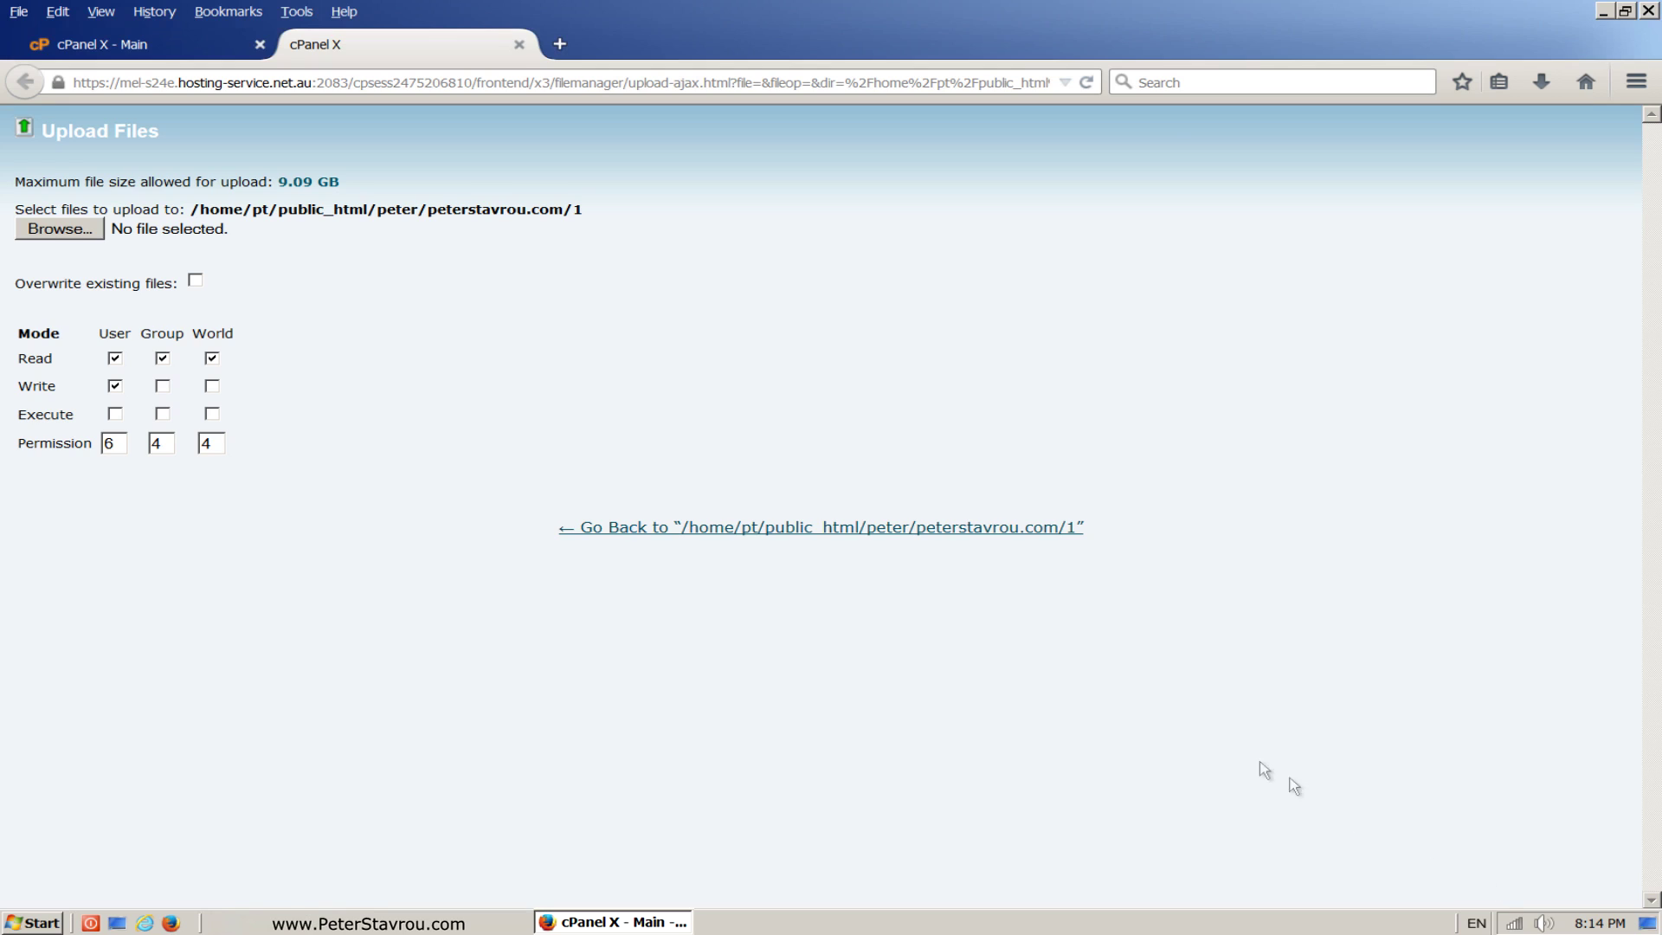
- Extract wordpress-4.1.zip into the current site folder
left_click(970, 535)
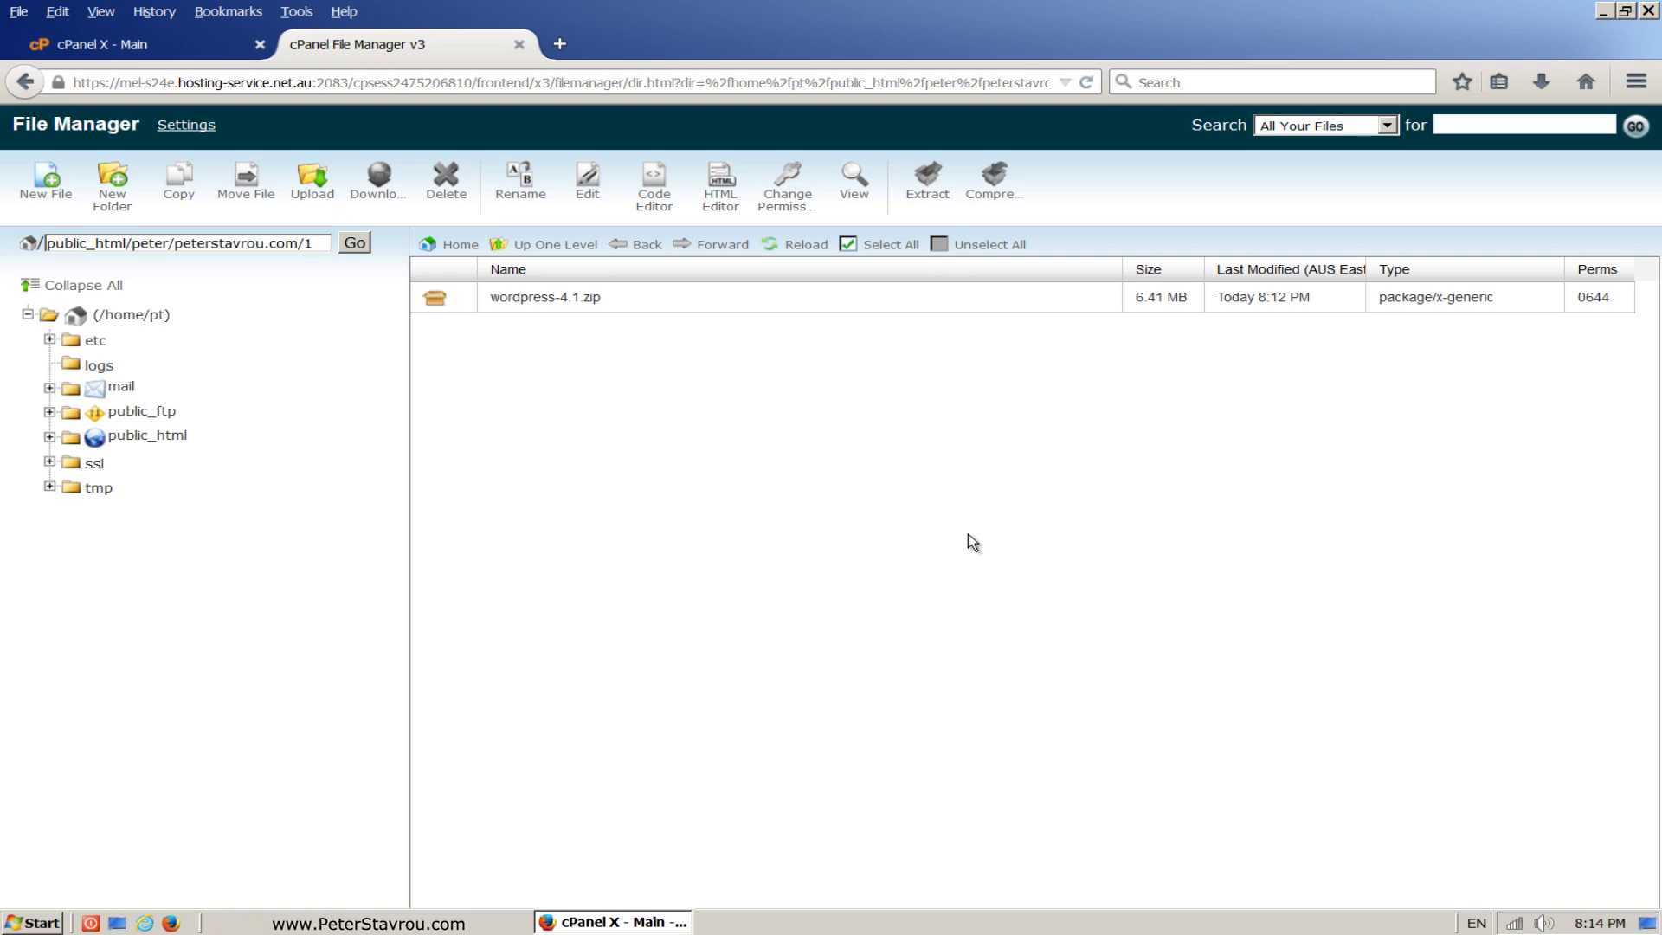
left_click(666, 298)
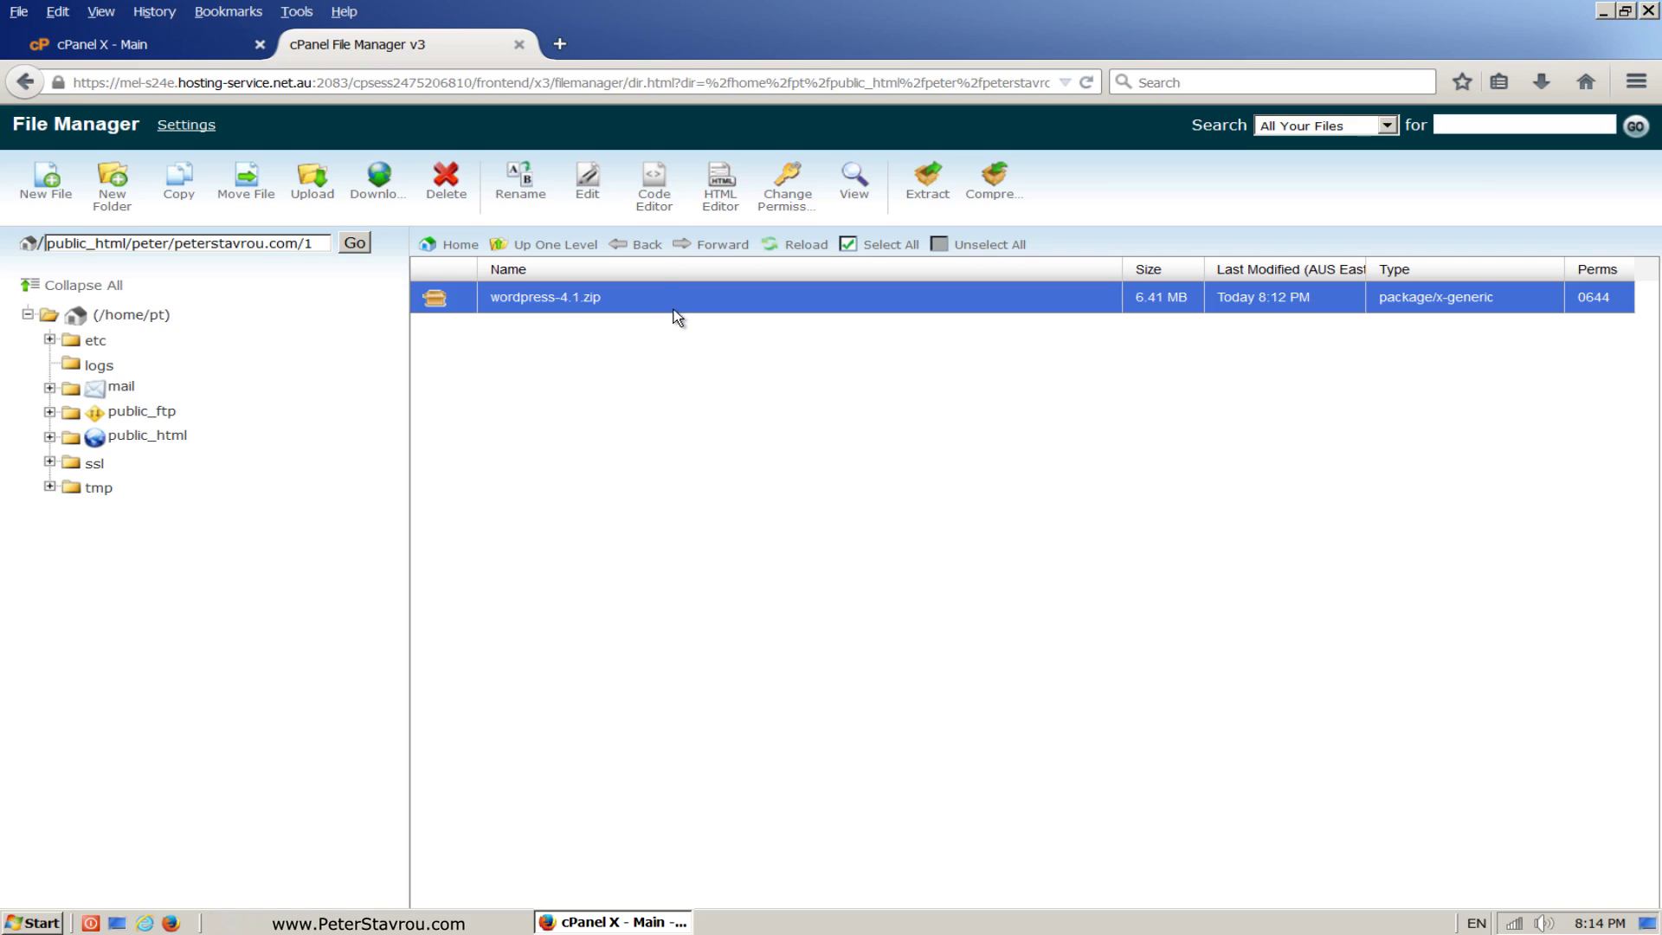
left_click(941, 199)
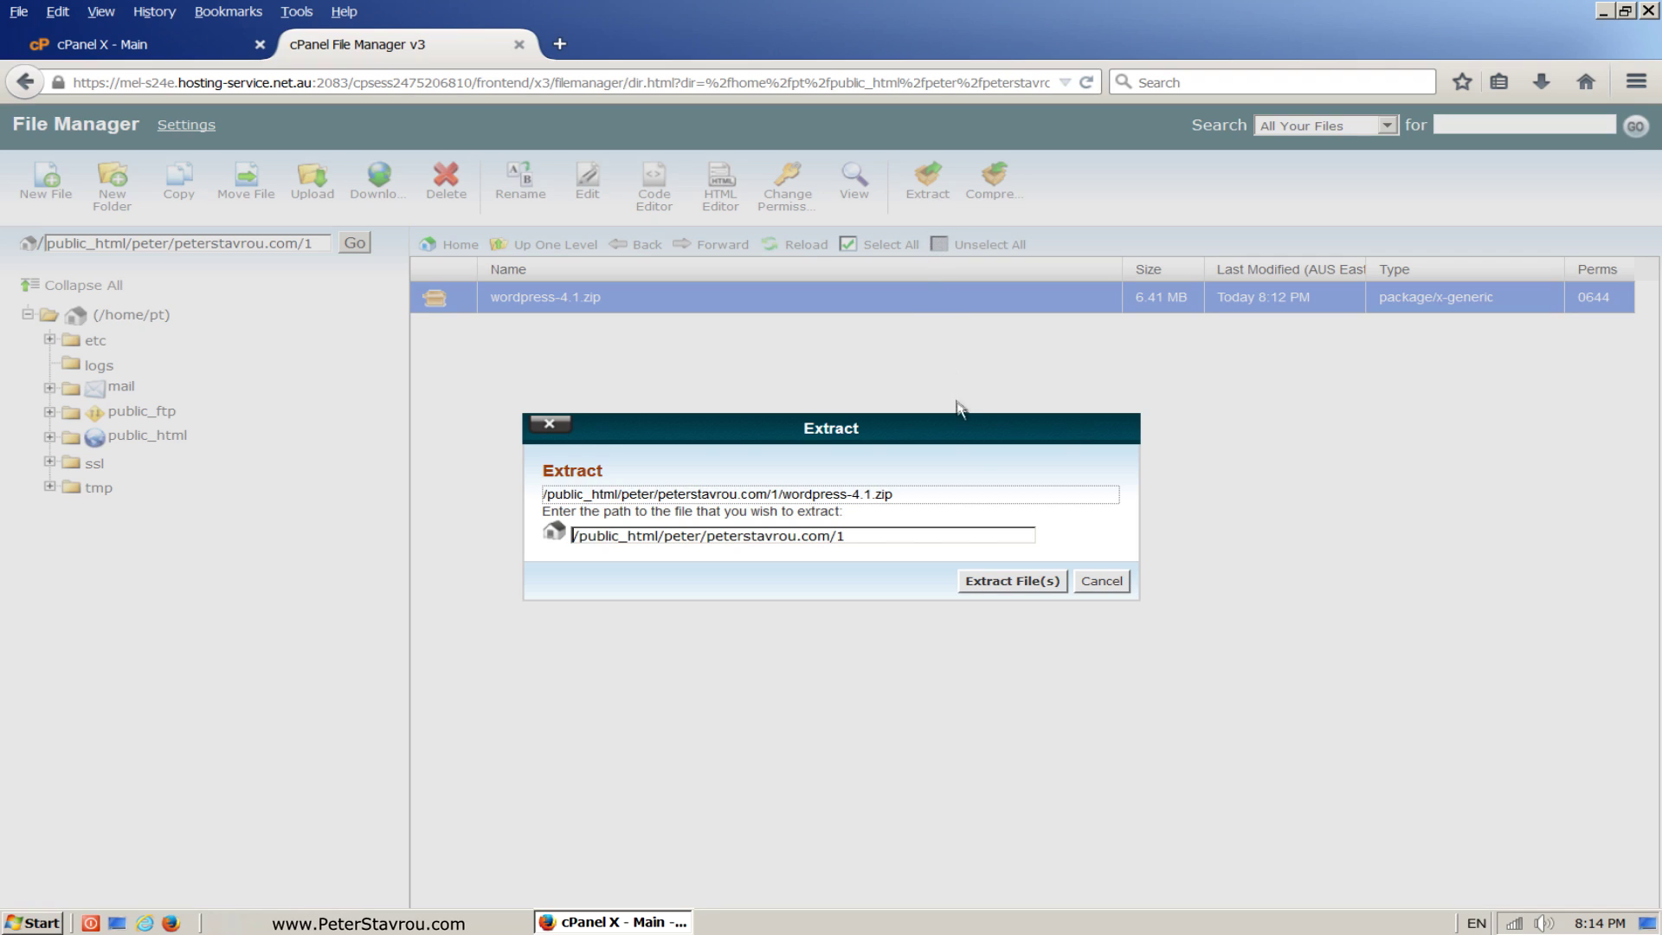
left_click(1022, 582)
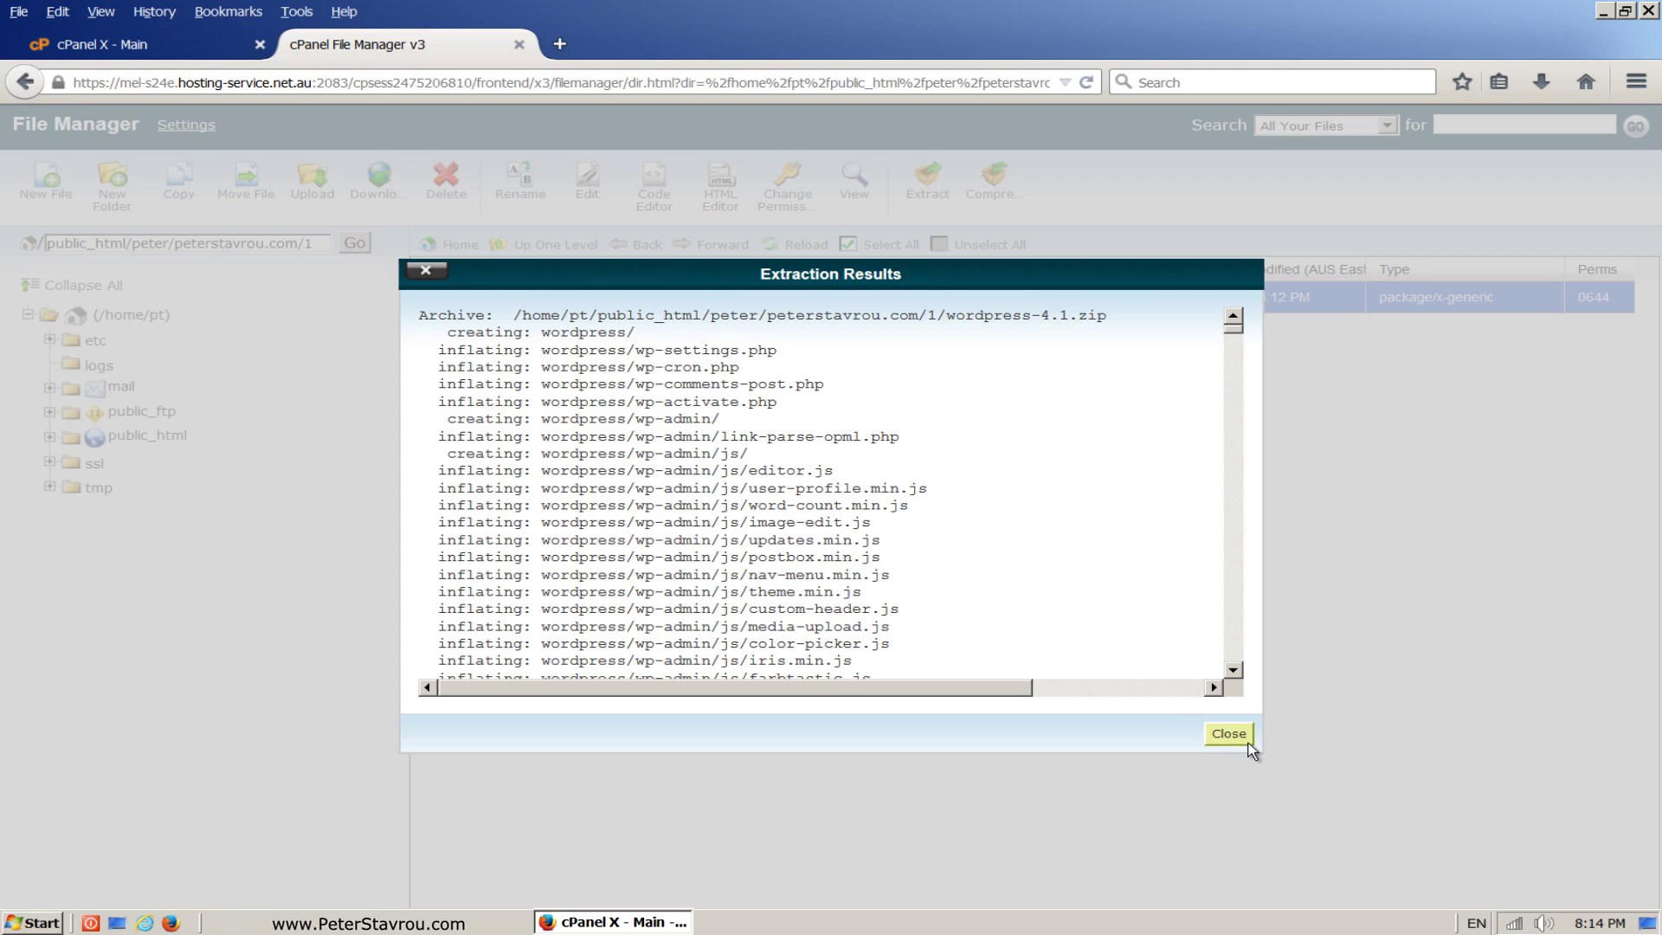
left_click(1229, 734)
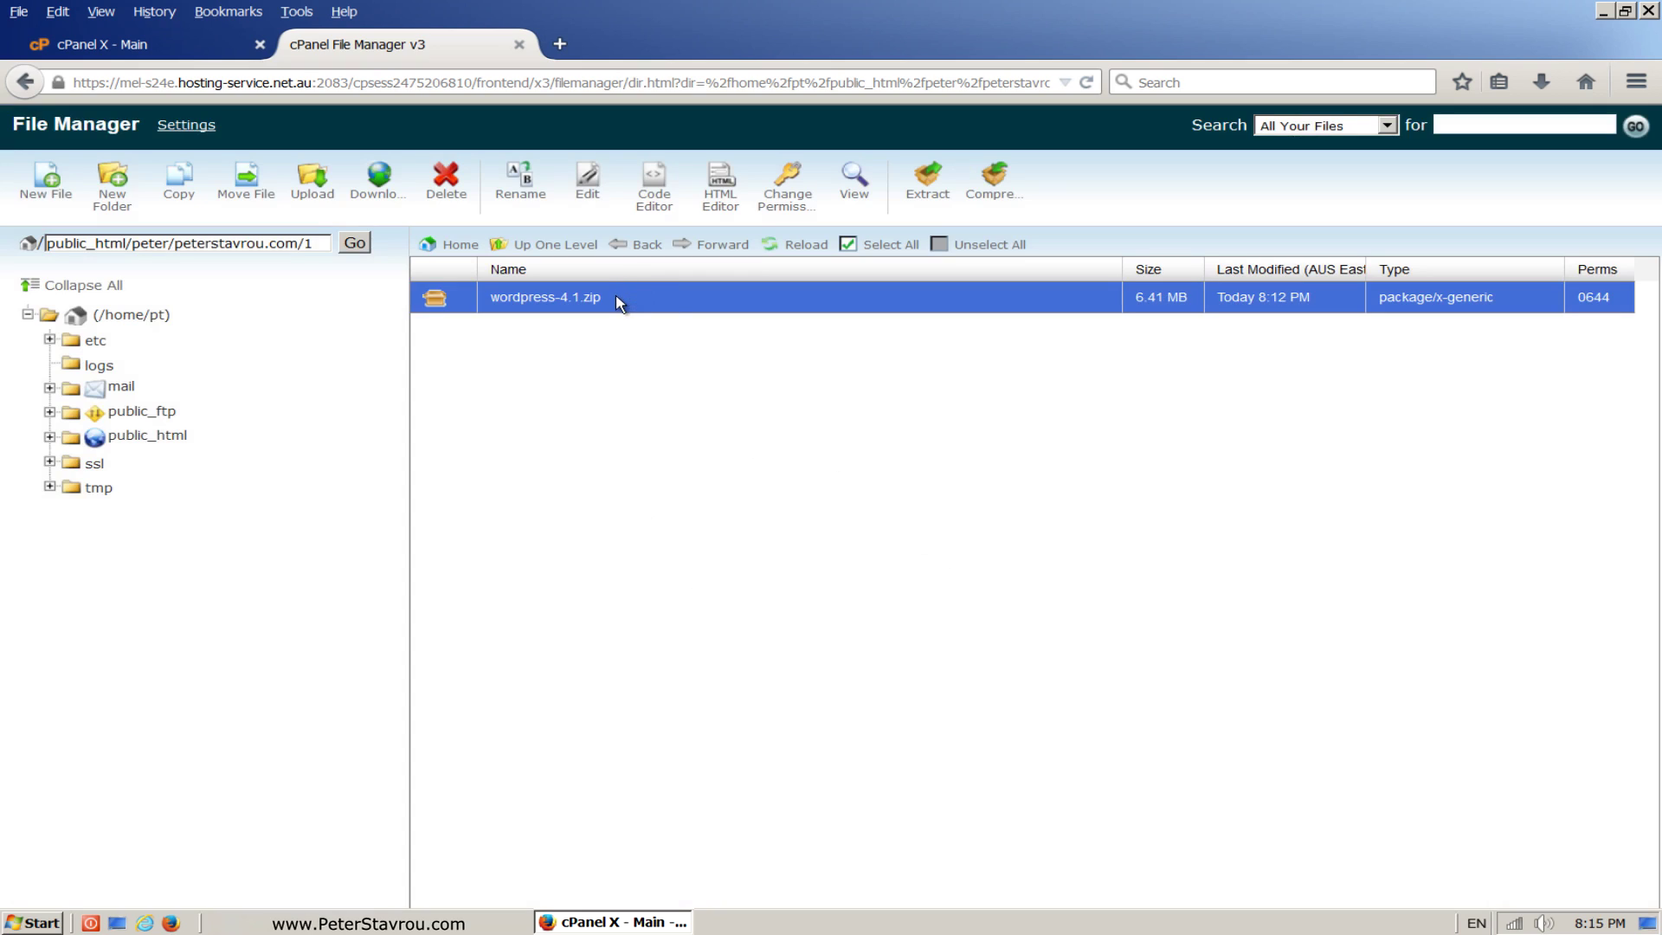
- Delete wordpress-4.1.zip and reload the listing to show the wordpress folder
left_click(447, 182)
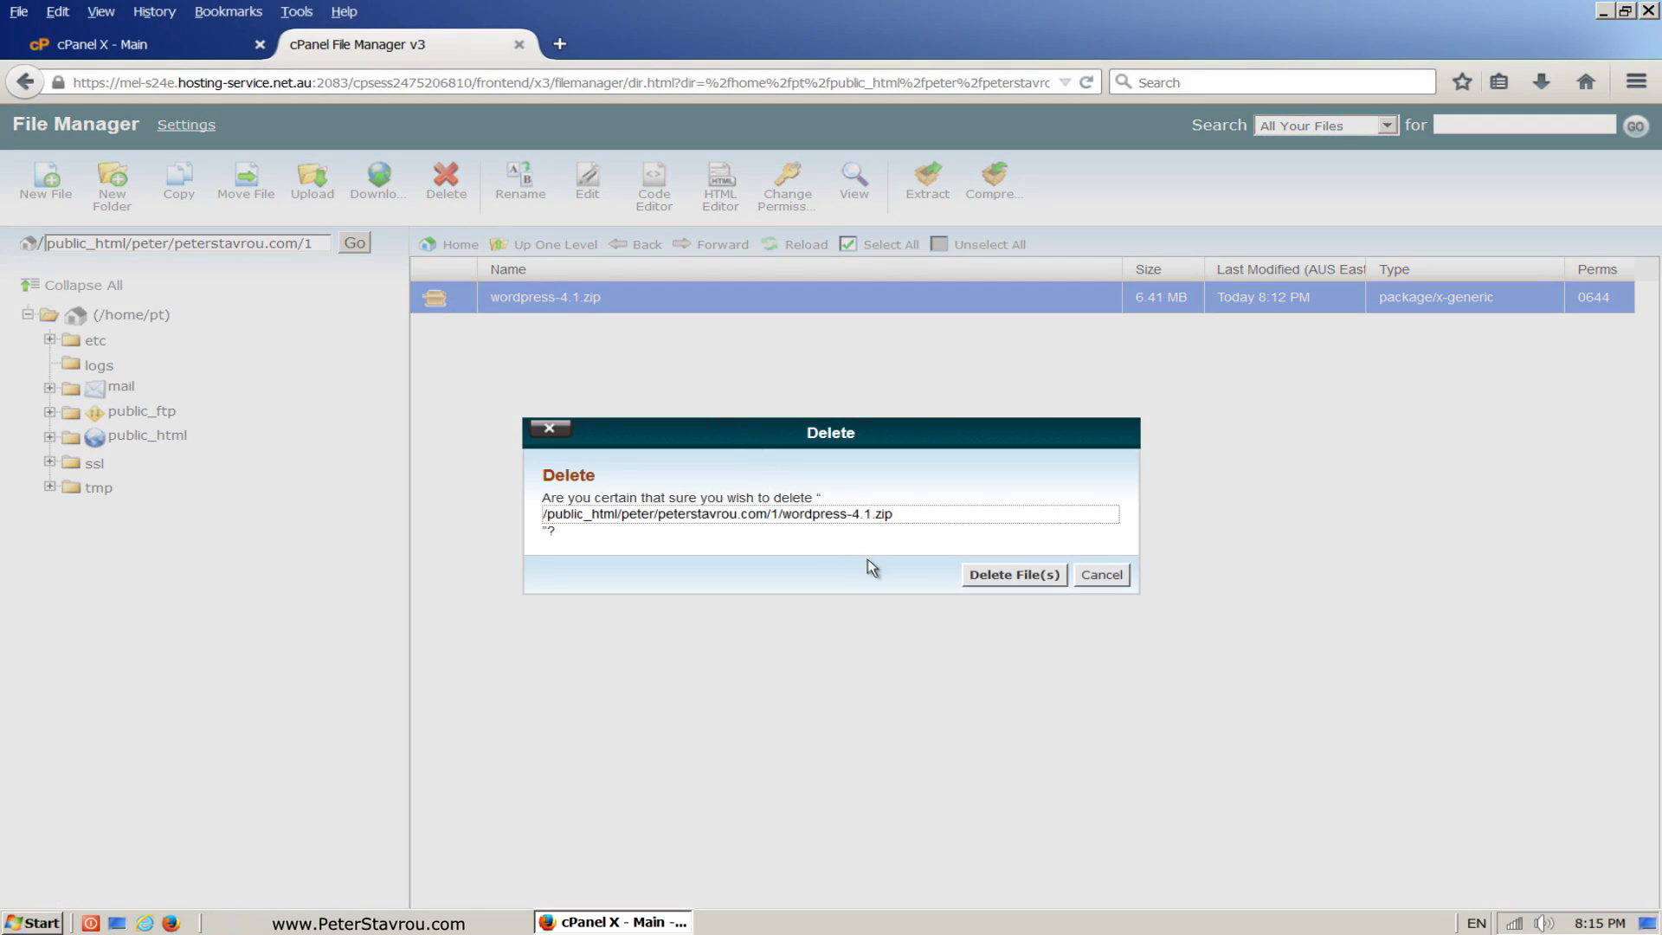
left_click(1048, 583)
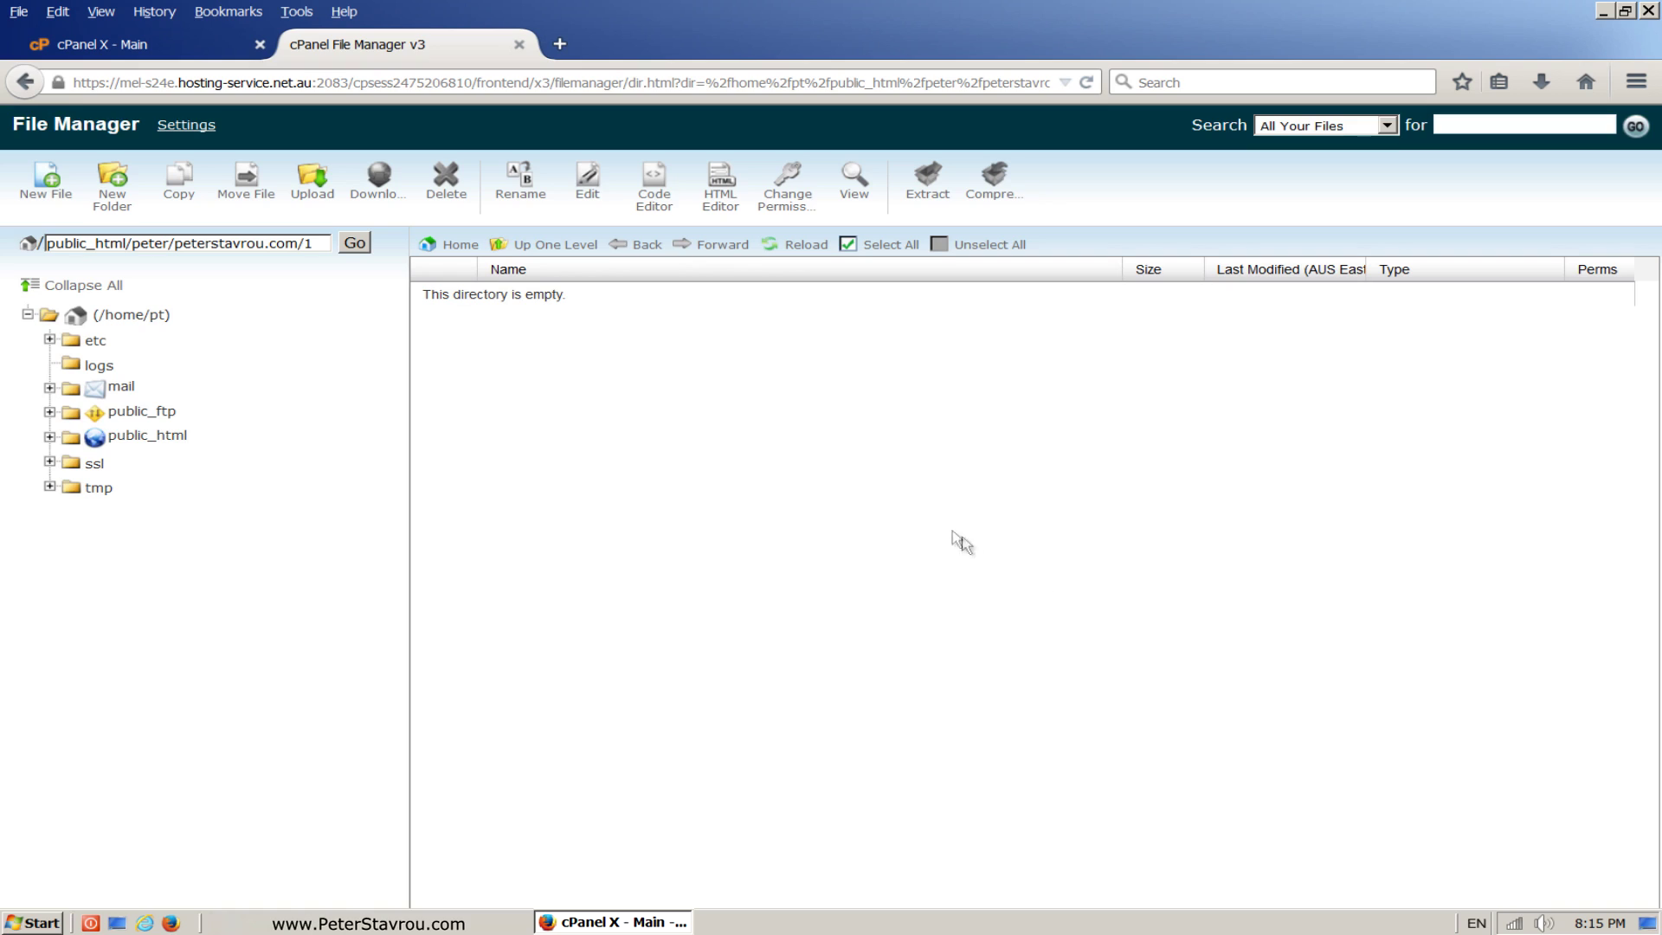
left_click(813, 249)
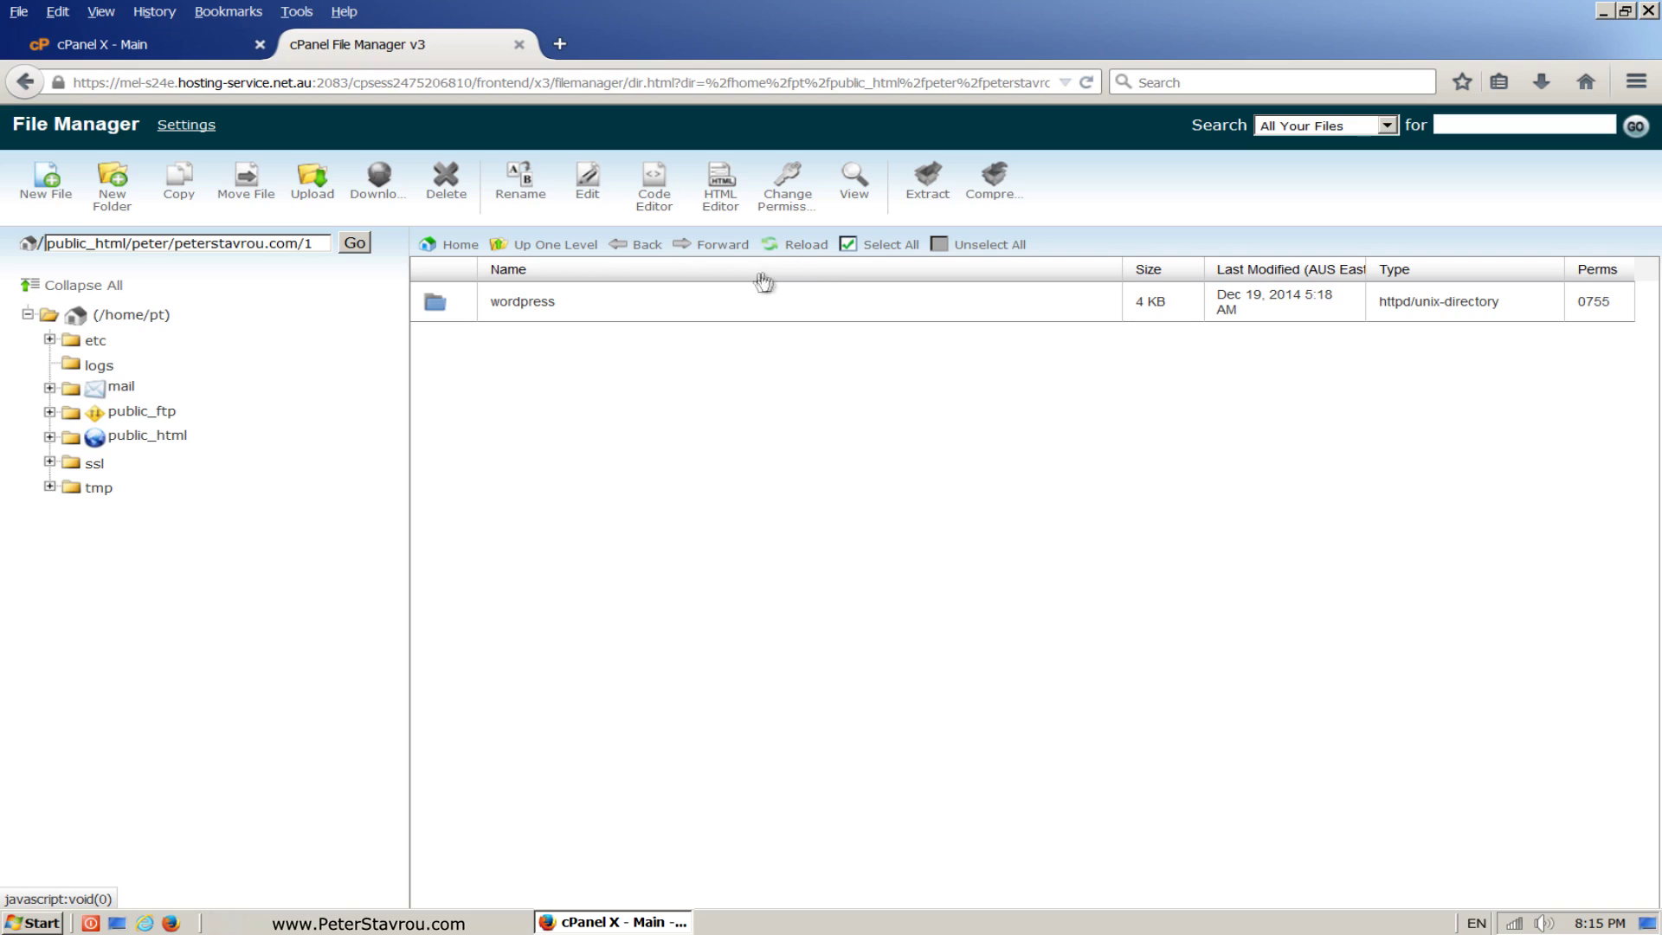
- Open the extracted wordpress folder to view its files
left_click(708, 310)
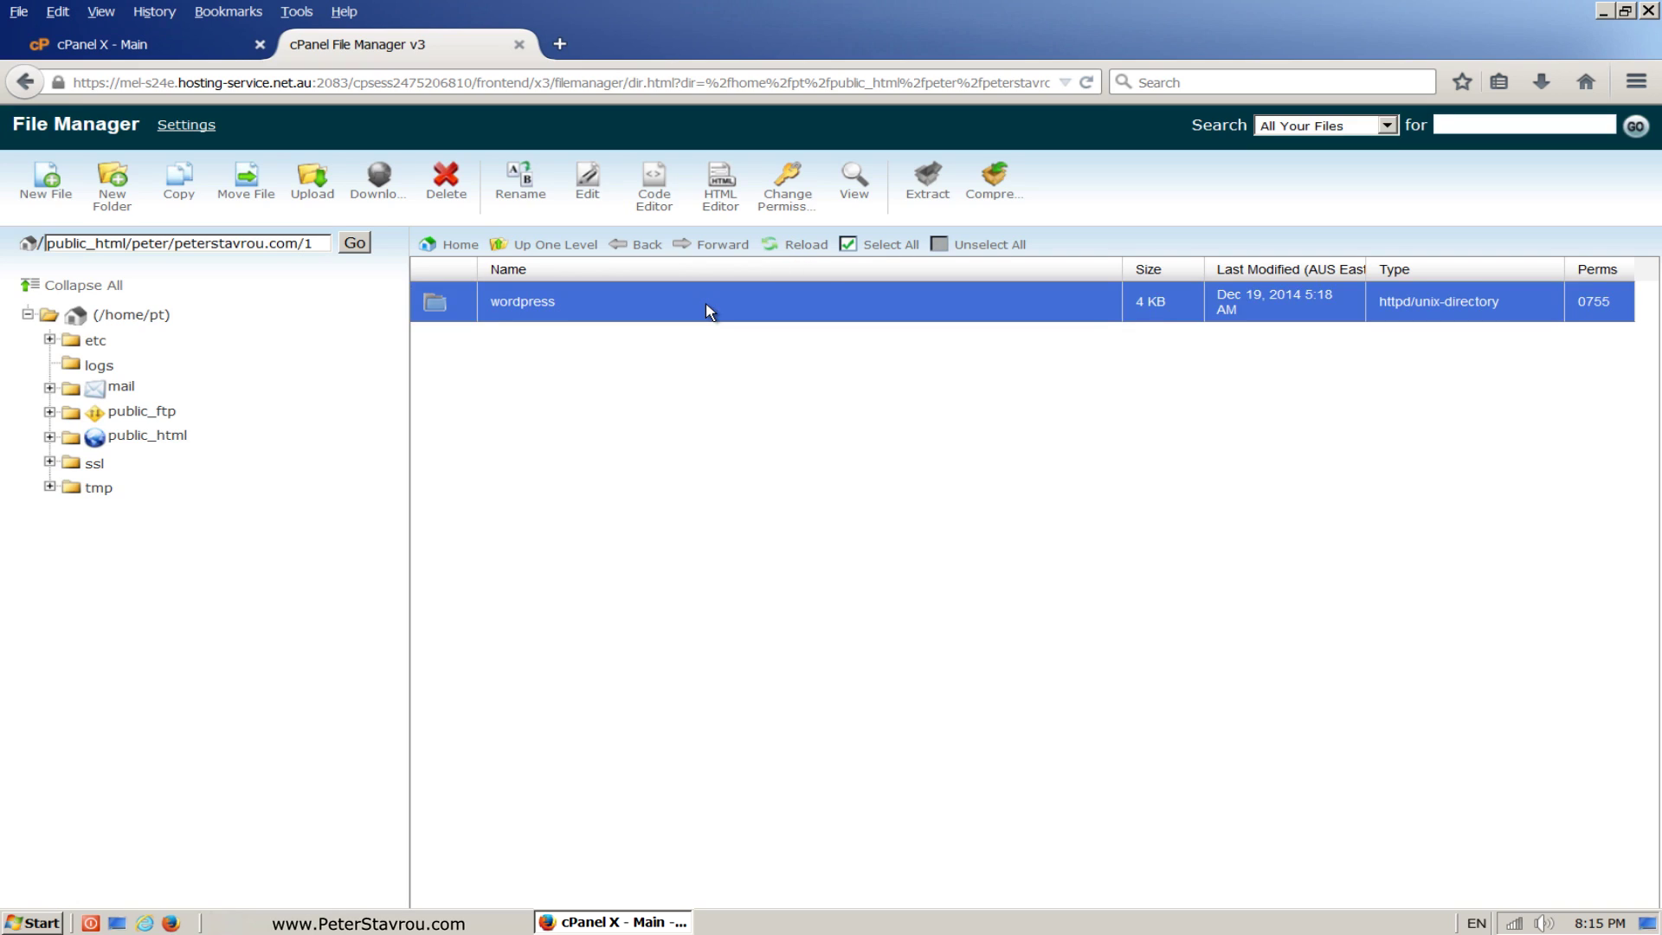
double_click(705, 301)
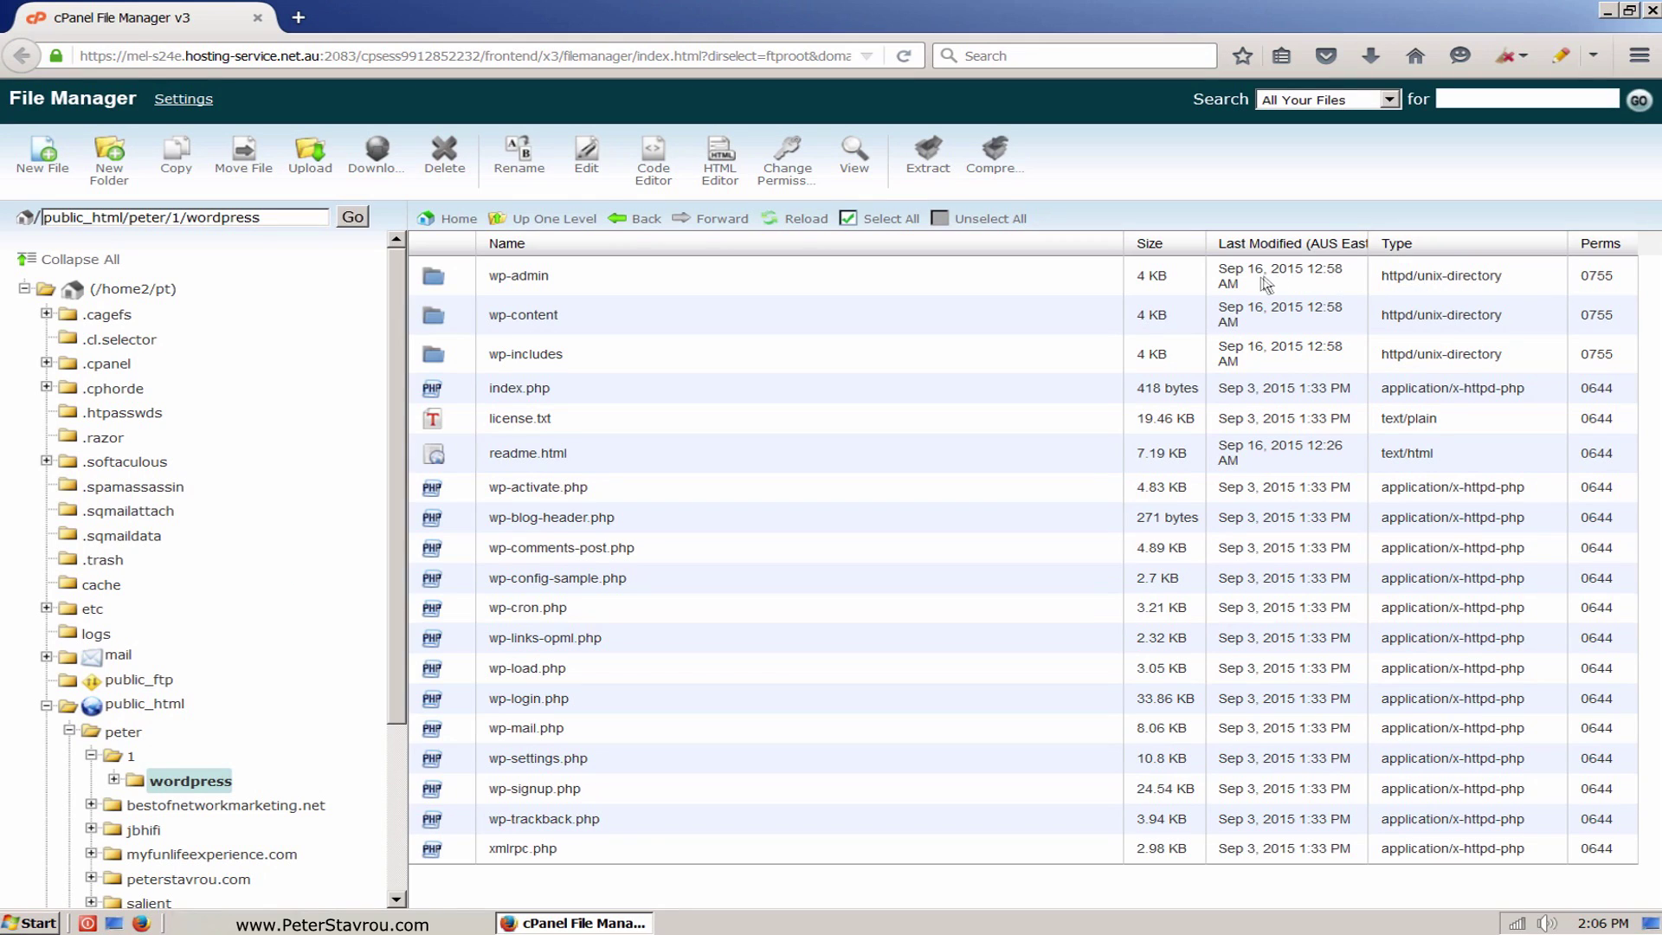
- Move all files and folders out of wordpress into its parent directory
left_click(896, 223)
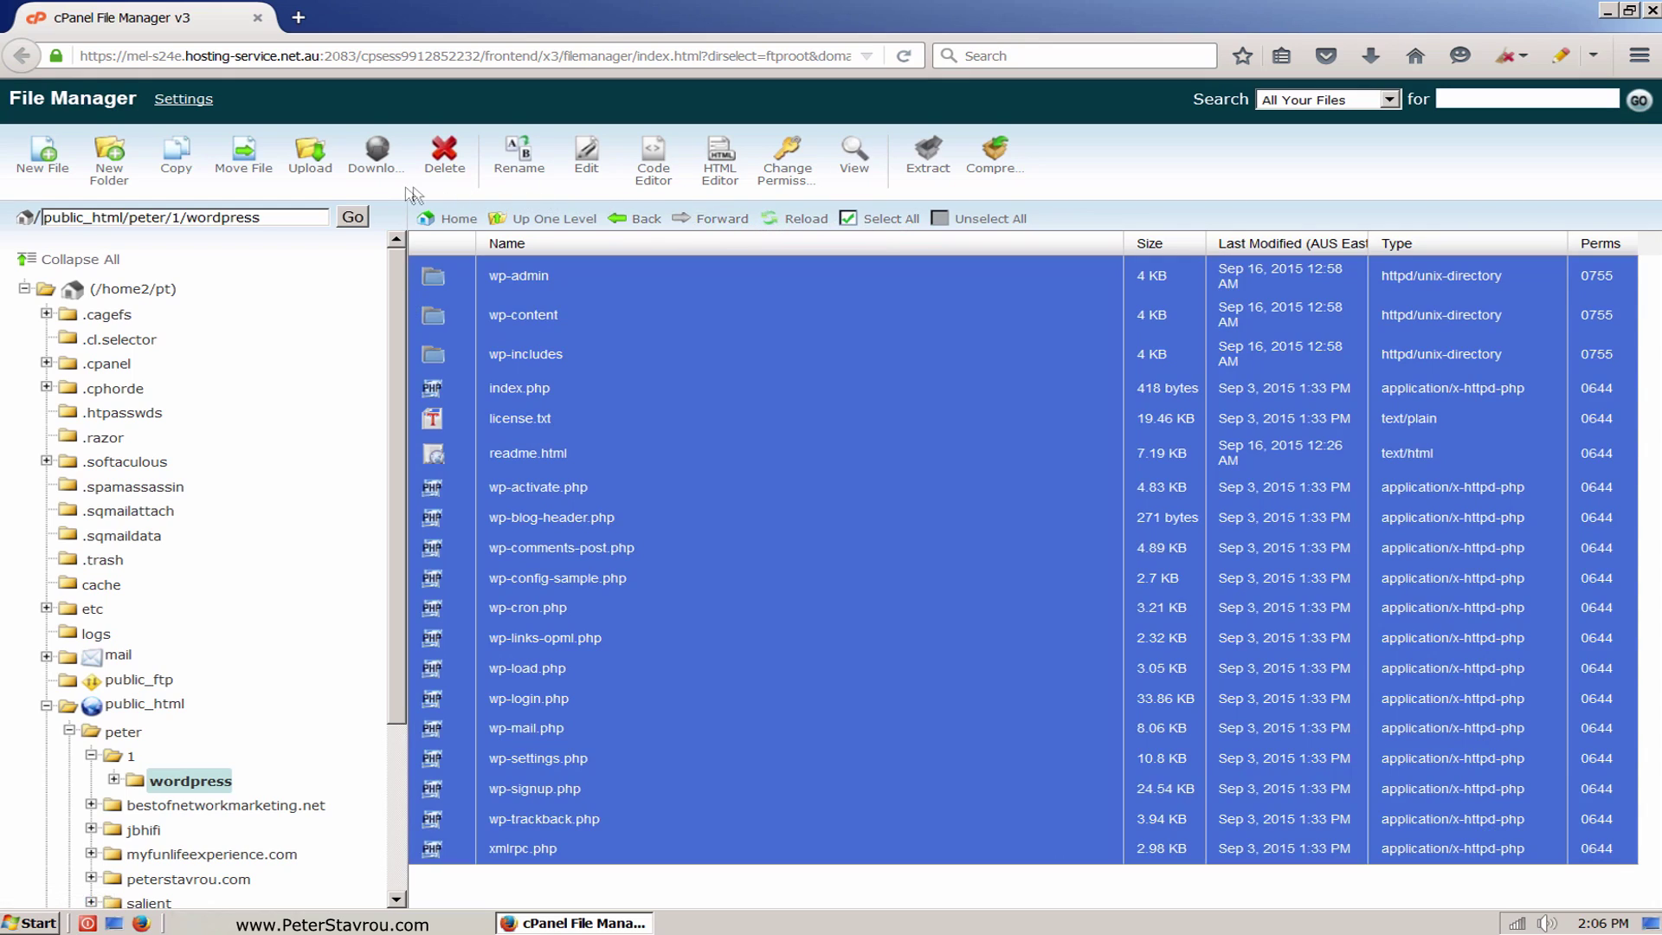
left_click(245, 169)
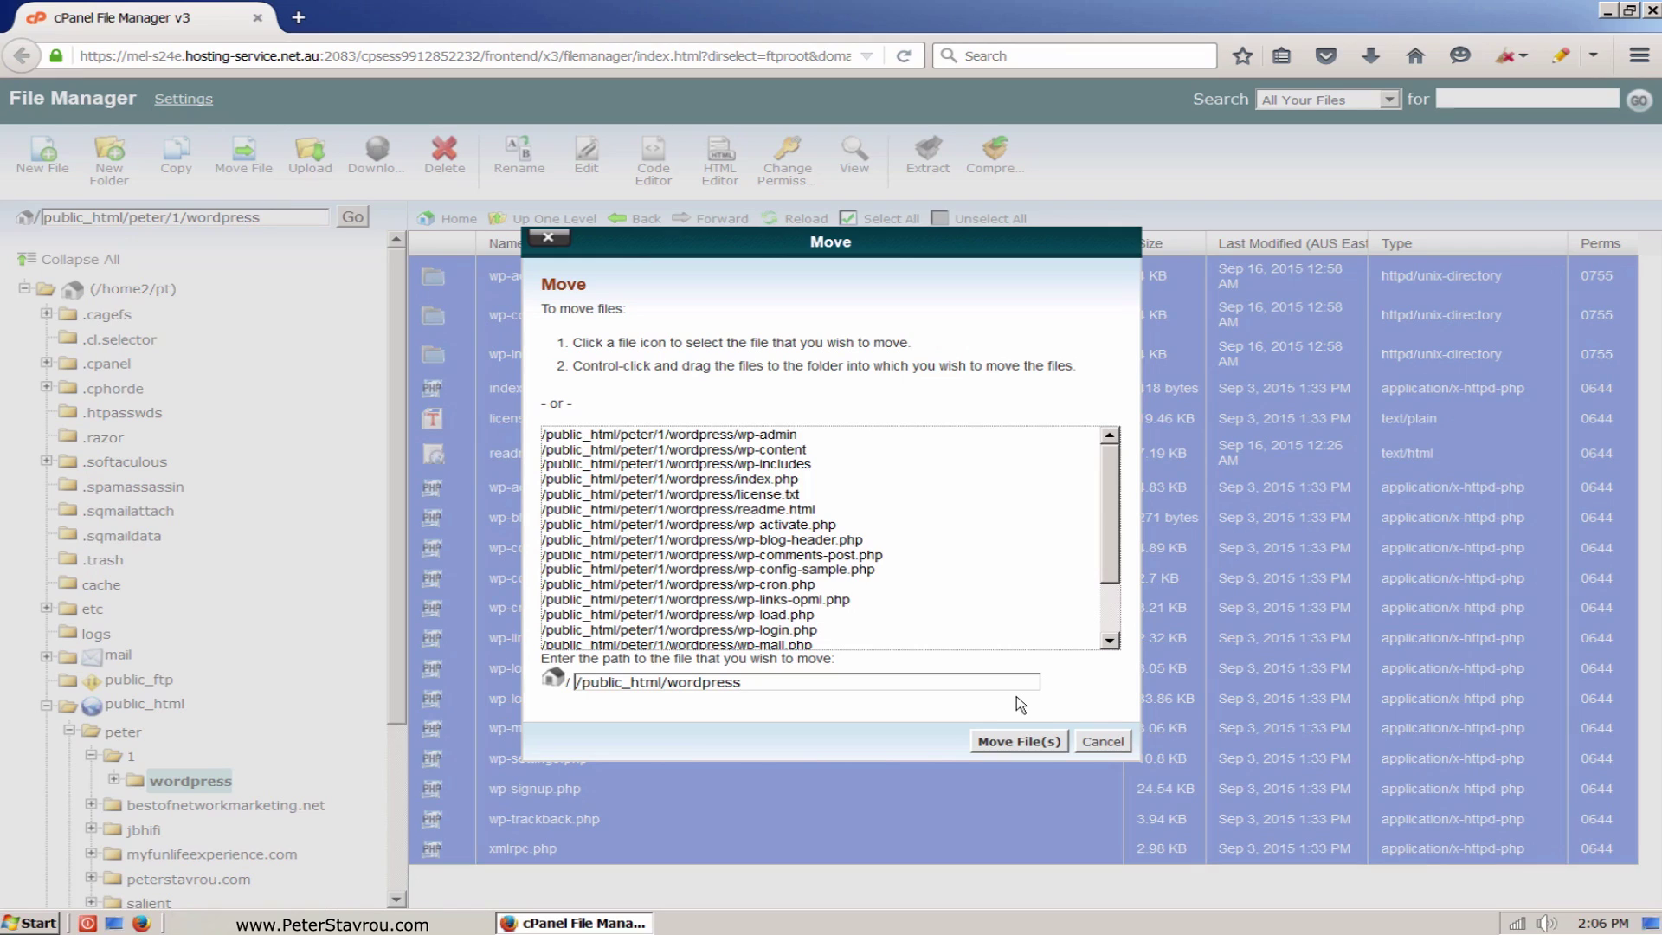
key("BackSpace")
key("BackSpace")
key("BackSpace")
key("BackSpace")
key("BackSpace")
key("BackSpace")
key("BackSpace")
key("BackSpace")
key("BackSpace")
key("BackSpace")
left_click(1019, 742)
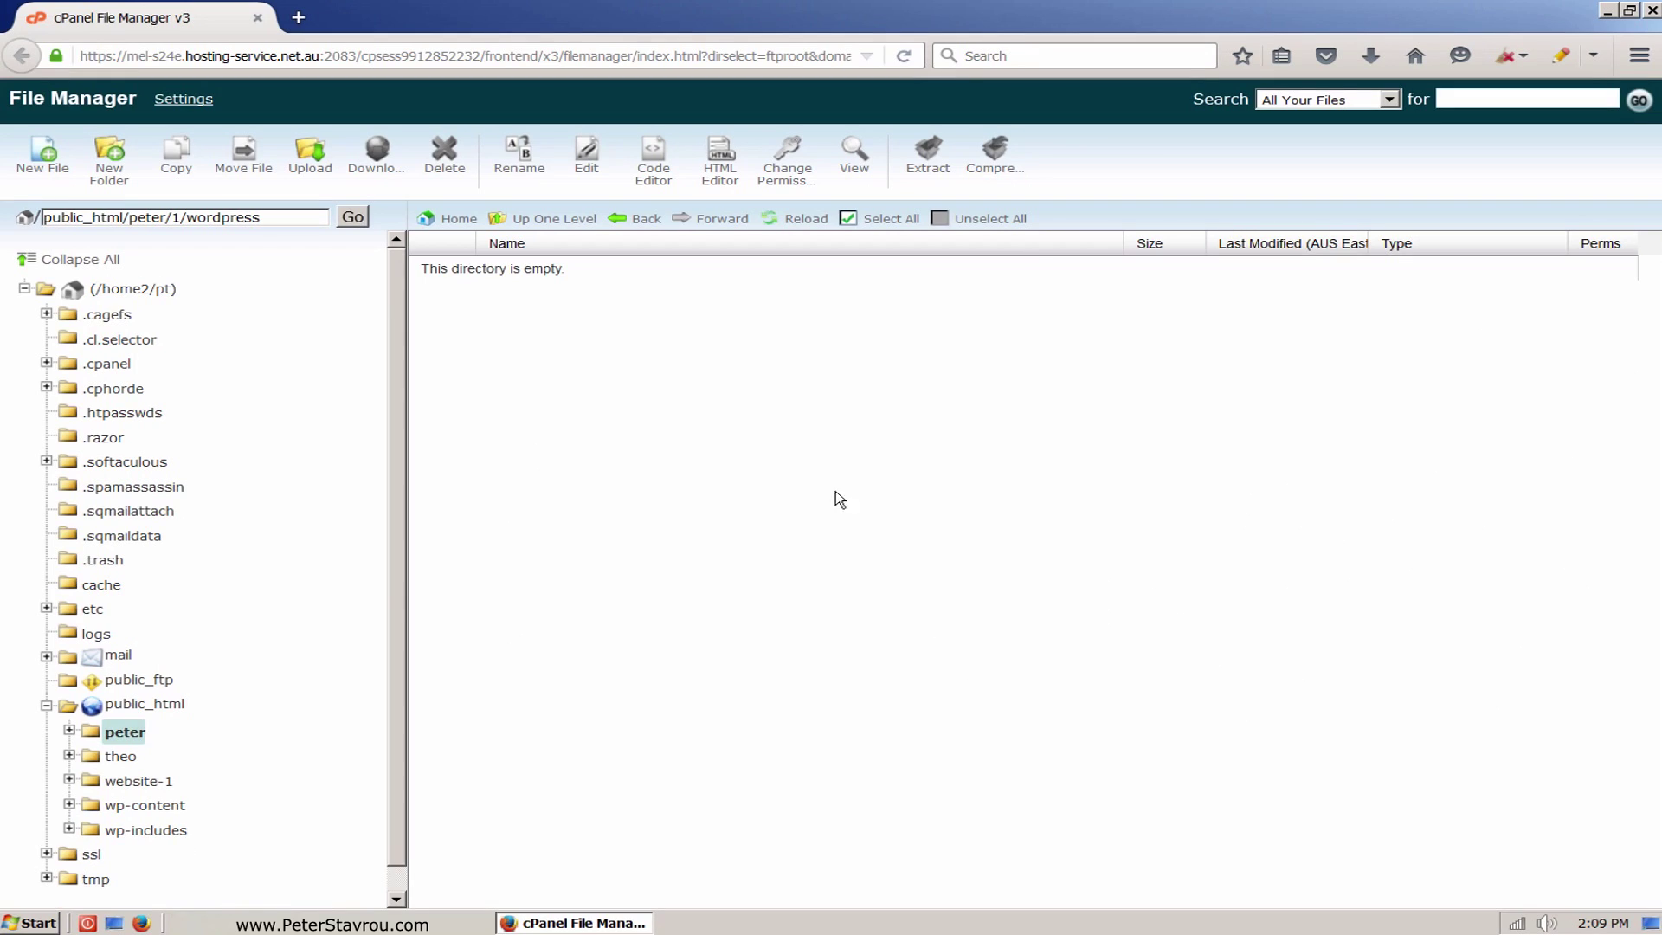
- Go back and delete the now-empty wordpress folder
left_click(646, 219)
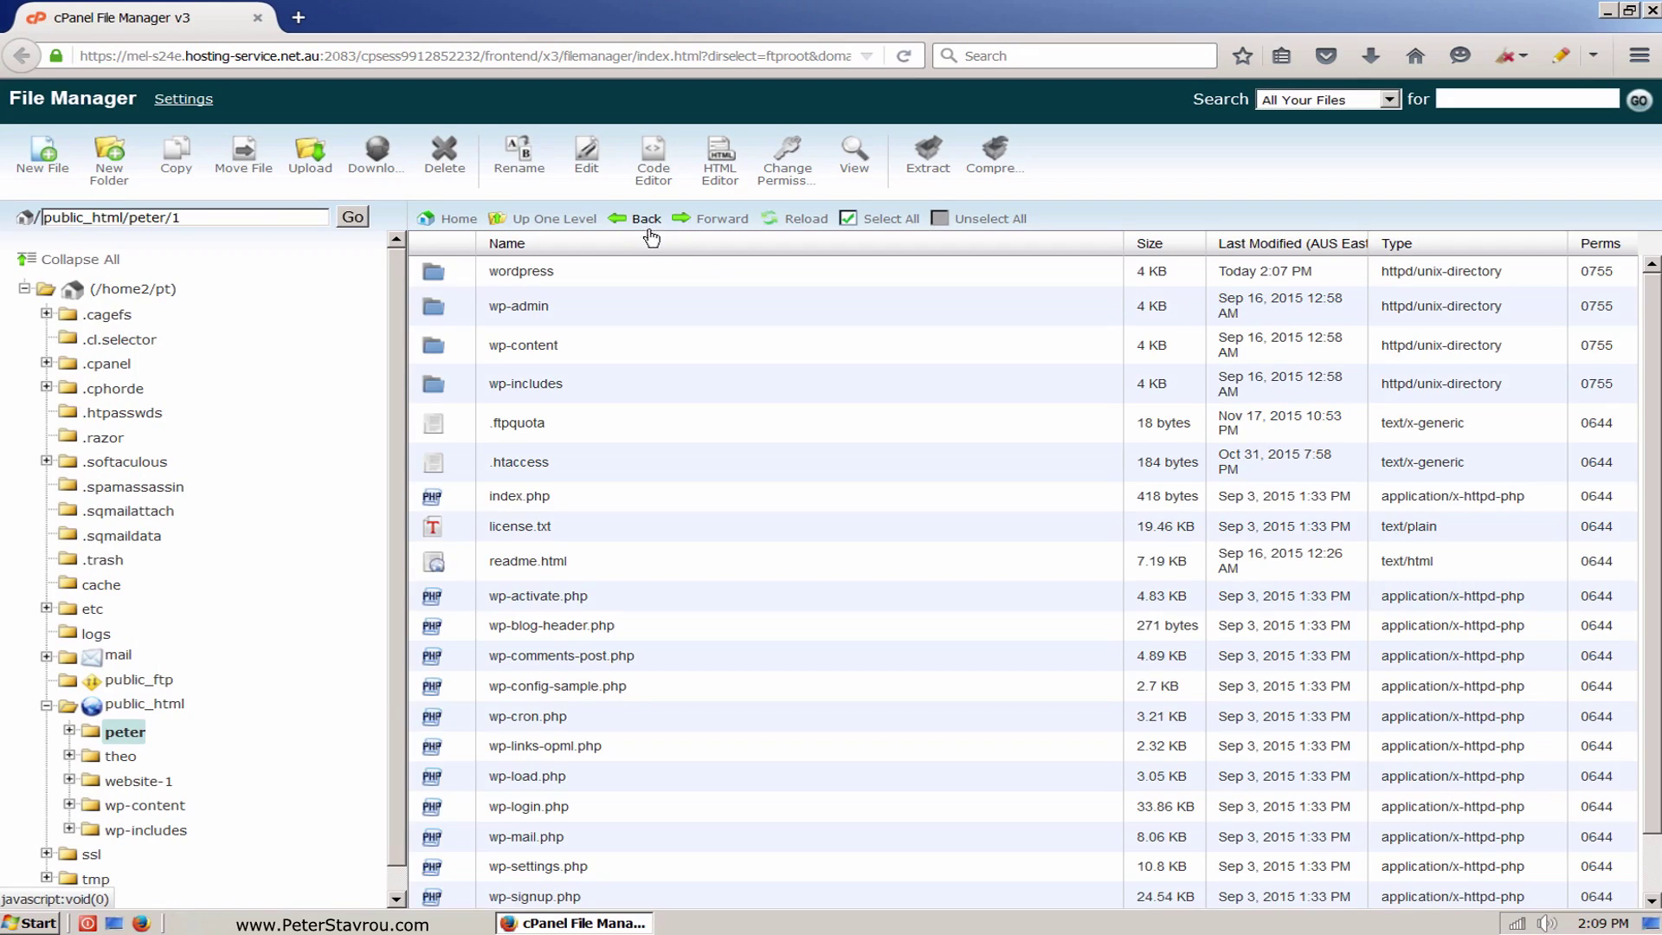
left_click(680, 279)
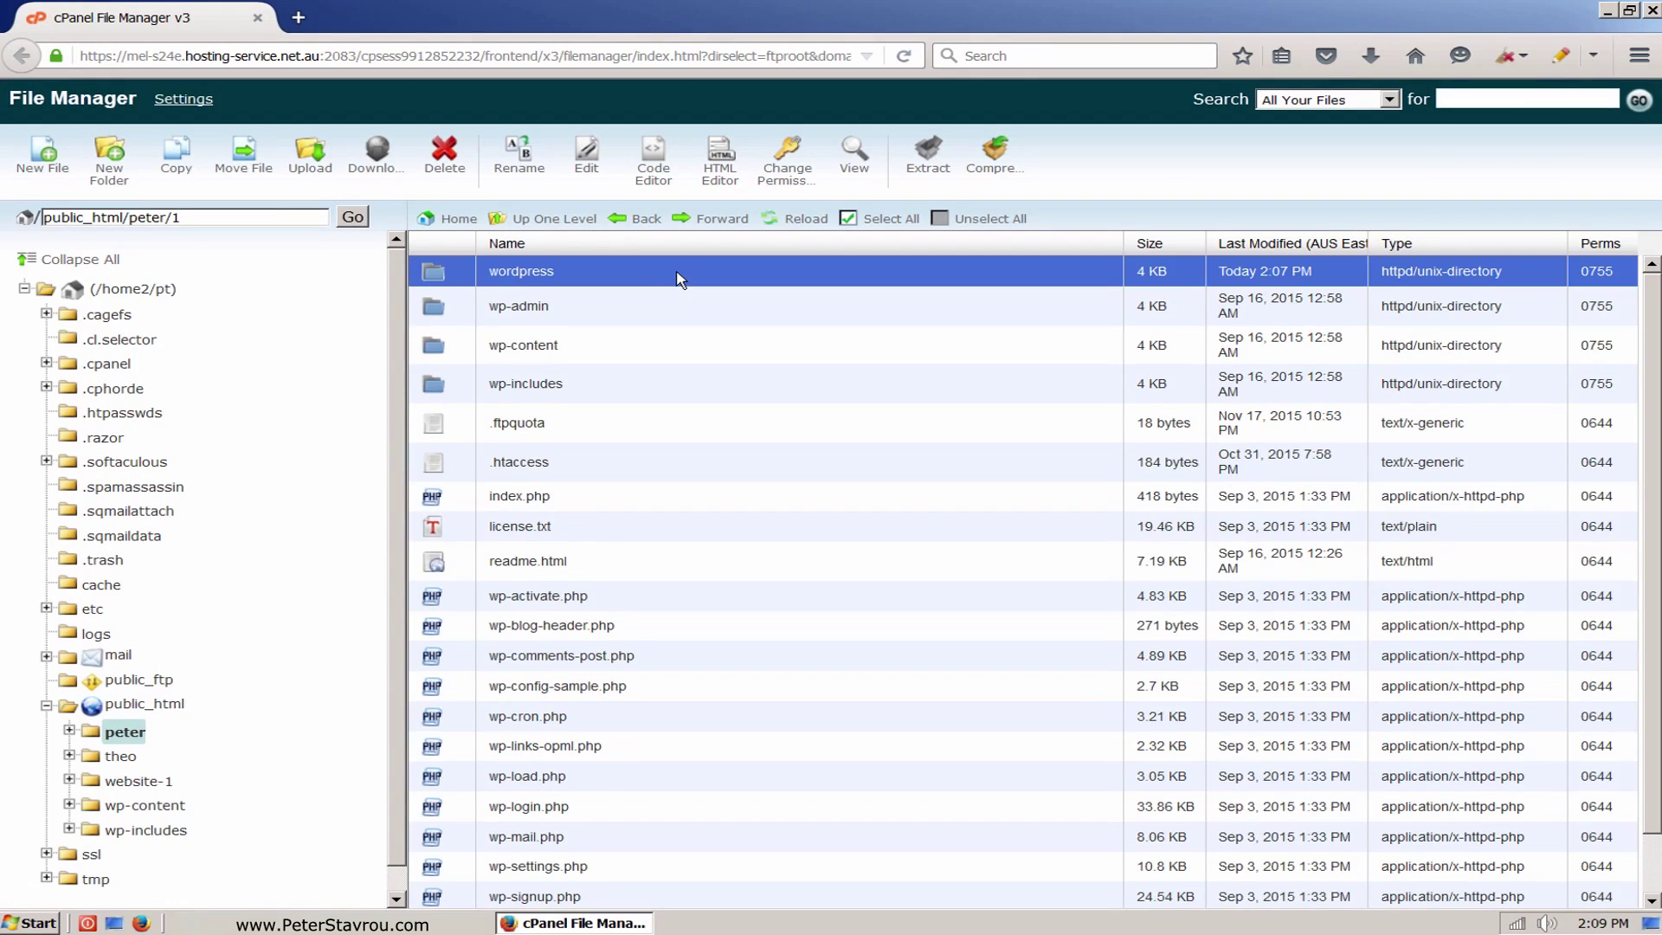
left_click(457, 173)
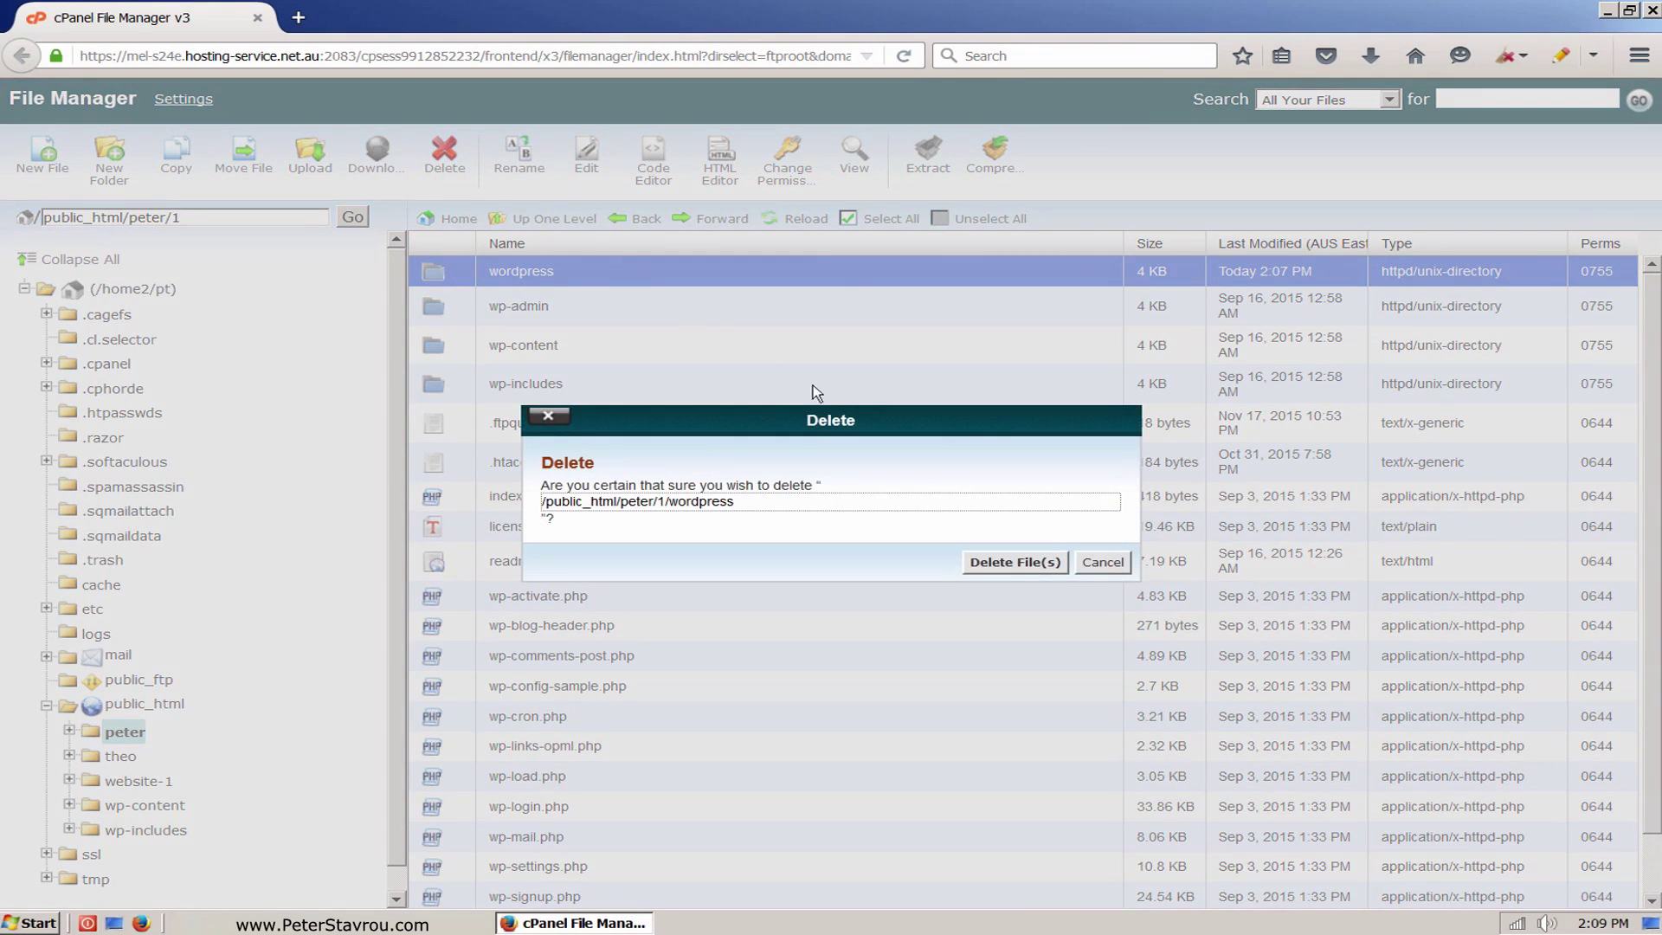
left_click(1062, 570)
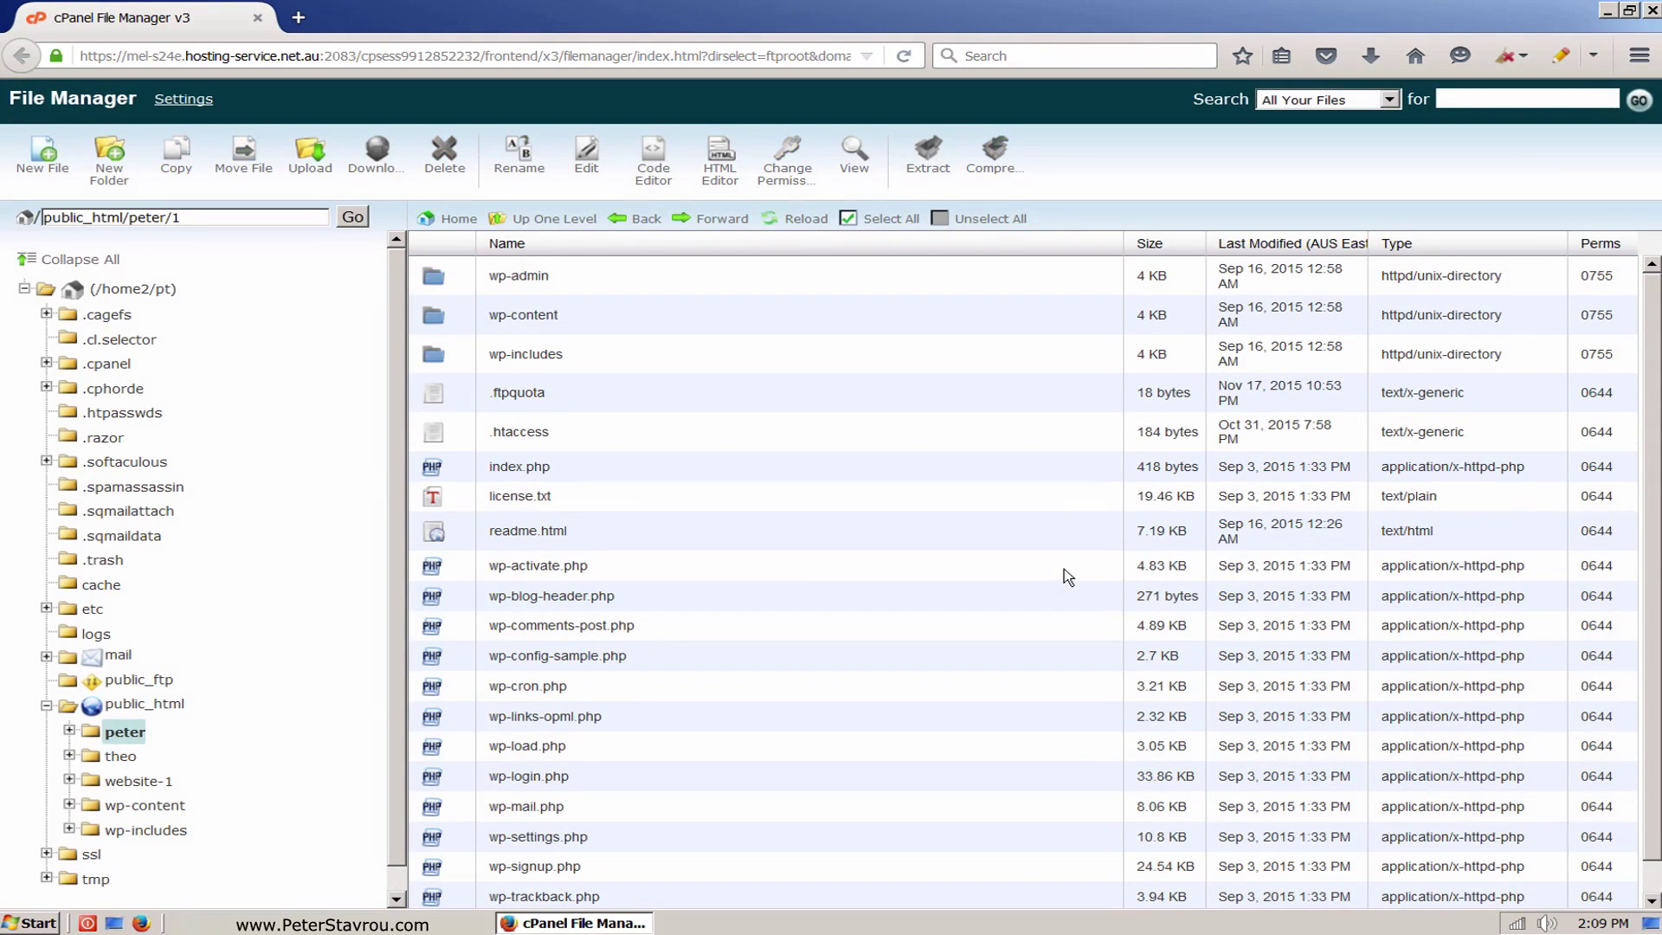